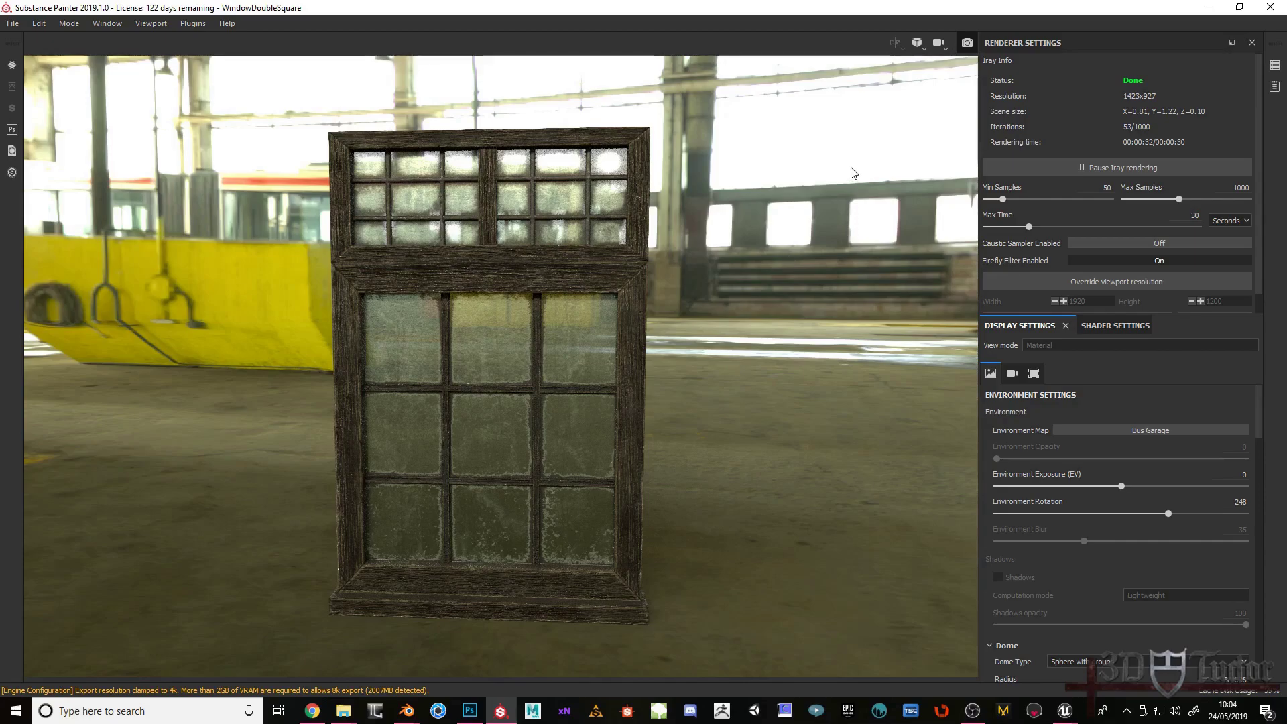
- Leave the Iray render and review the Unreal Engine 4 (Packed) output maps in the texture export configuration
{"action": "left_click", "coordinate": [968, 45]}
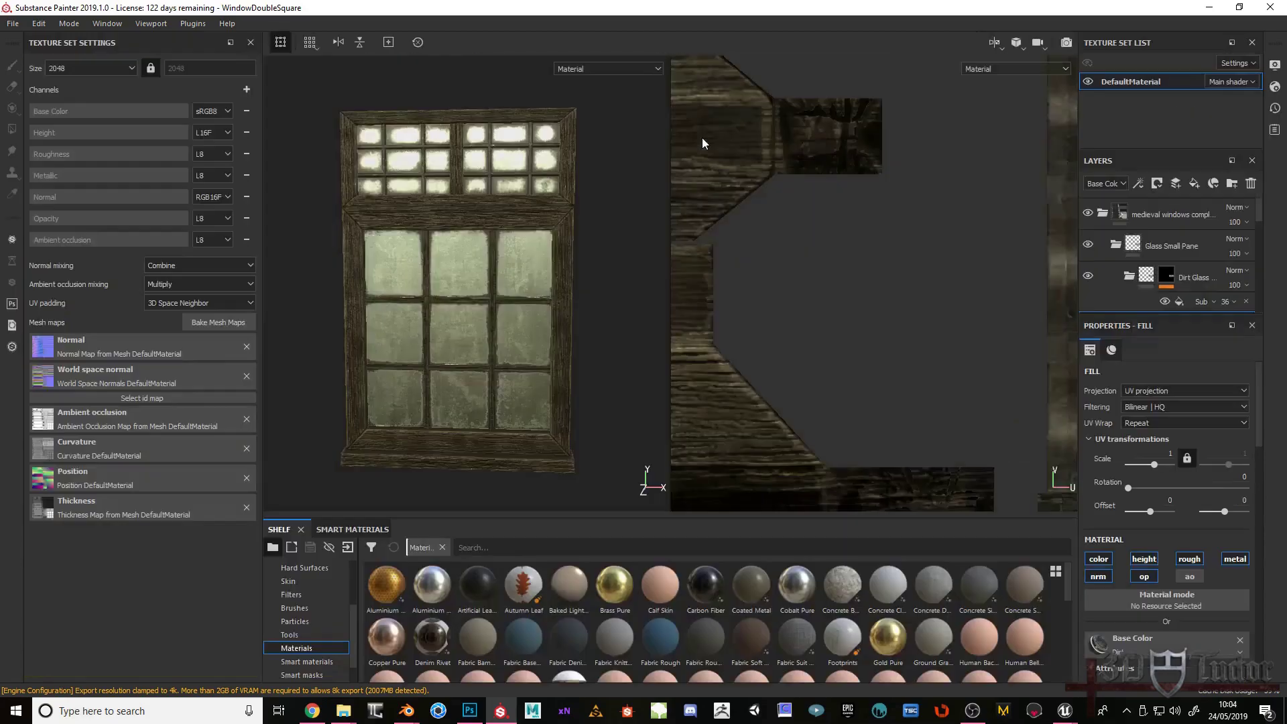
{"action": "left_click", "coordinate": [15, 24]}
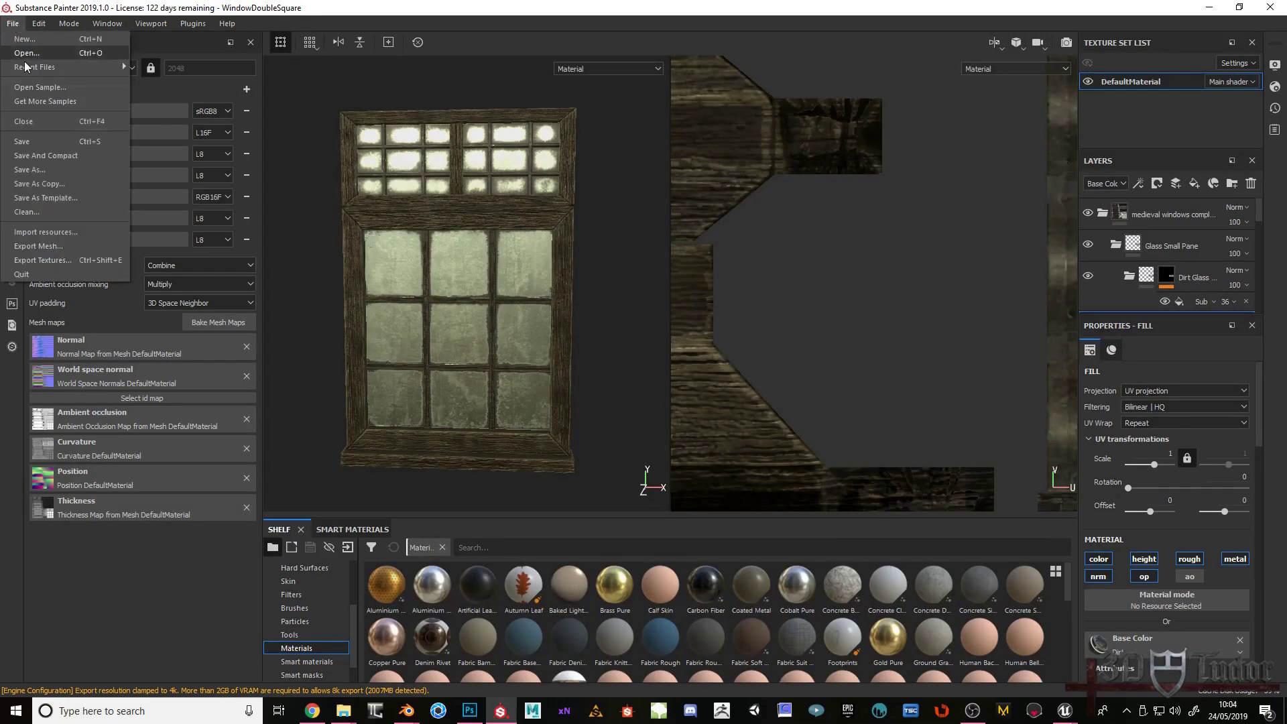
{"action": "left_click", "coordinate": [54, 262]}
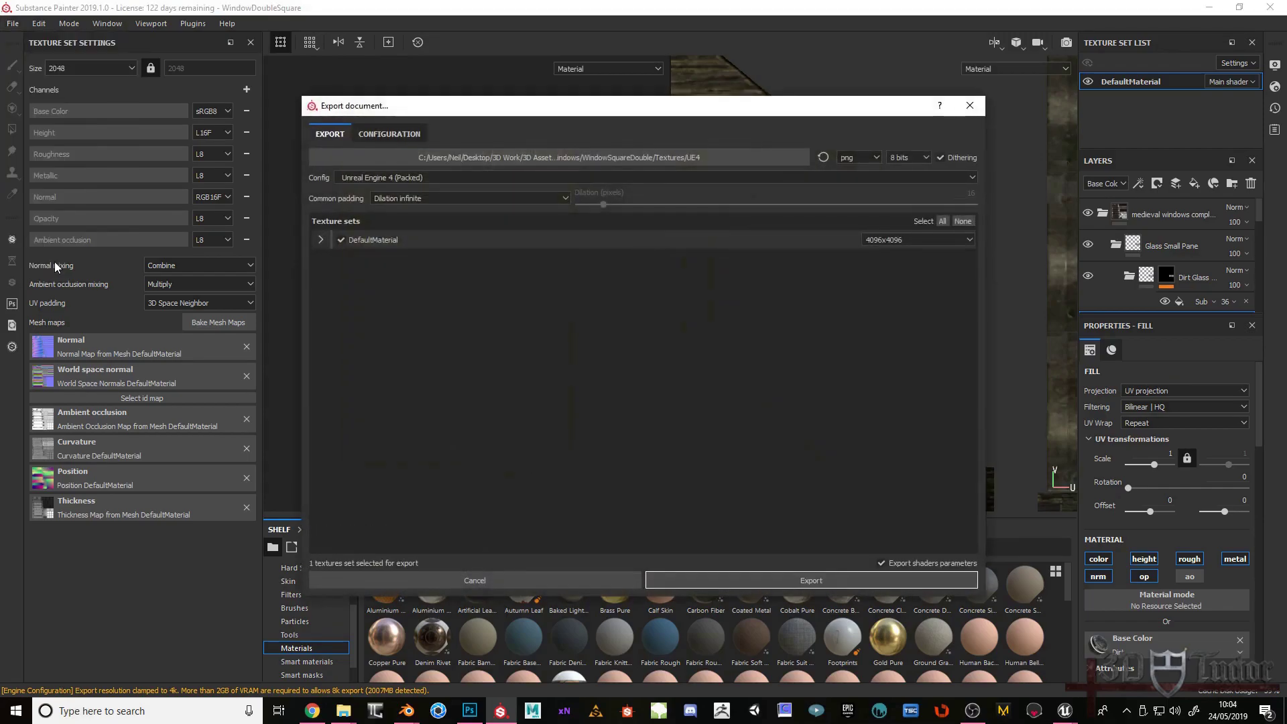
{"action": "left_click", "coordinate": [391, 134]}
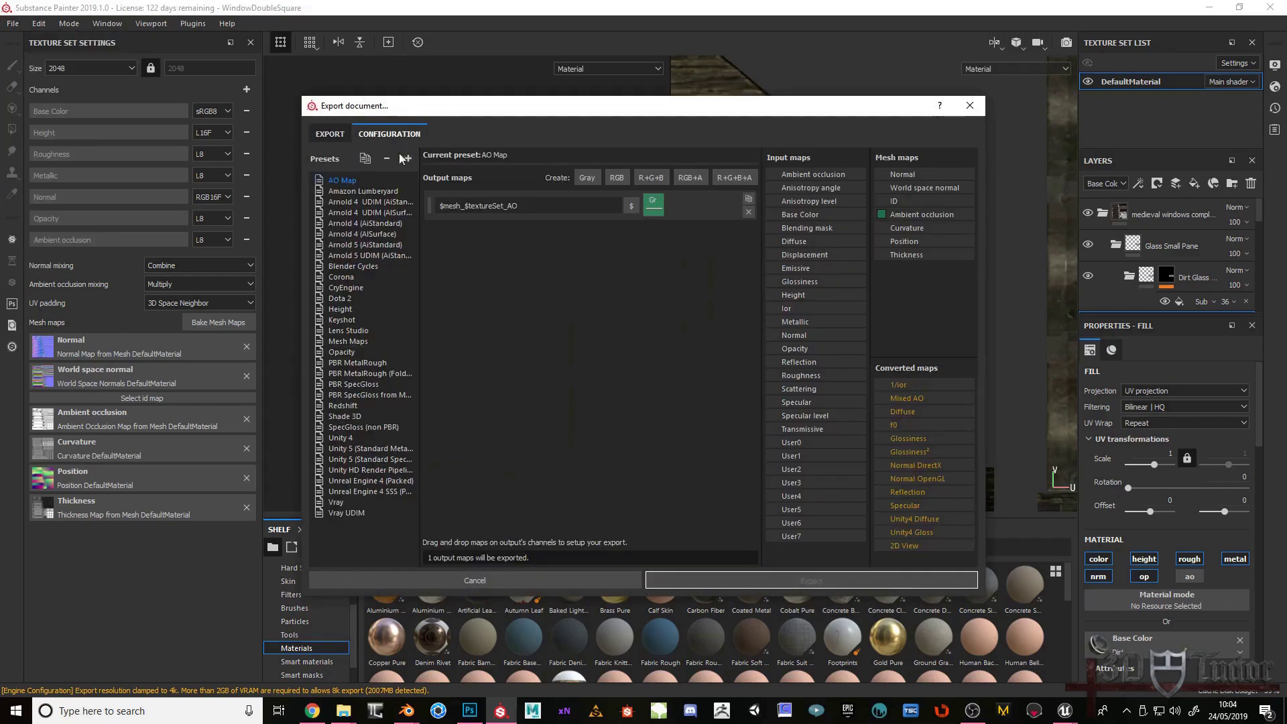
{"action": "left_click", "coordinate": [375, 481]}
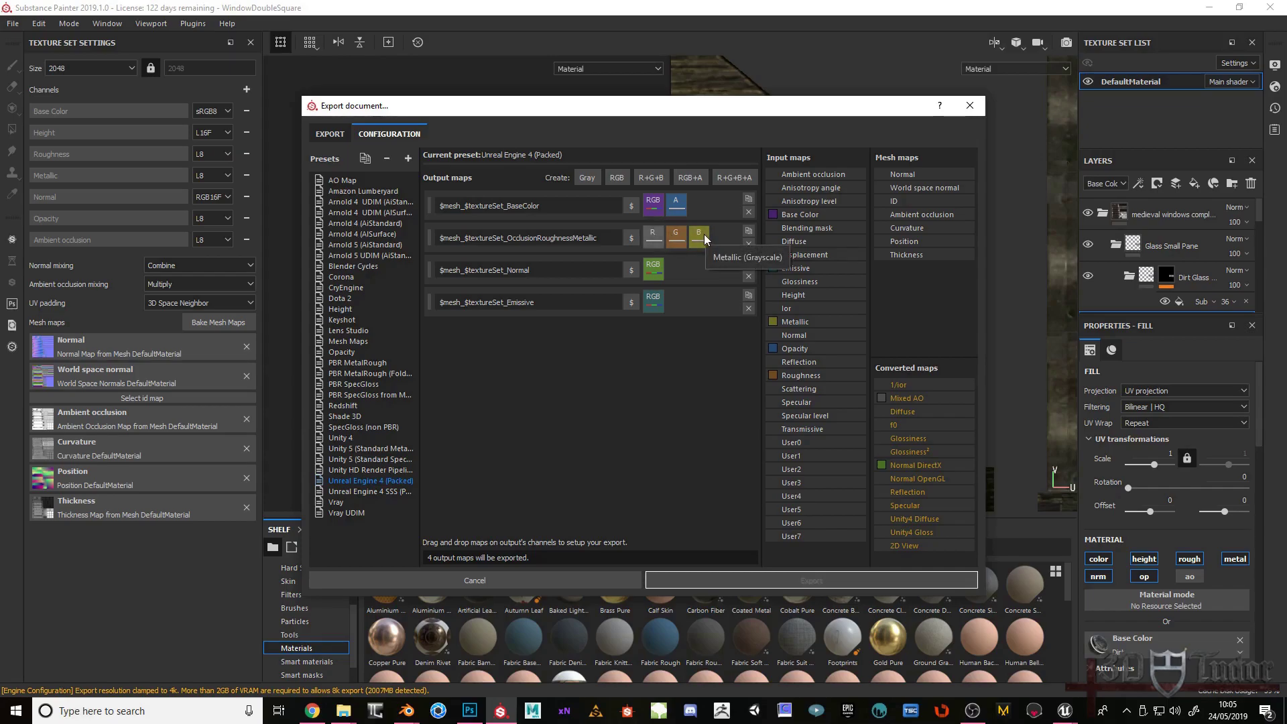
{"action": "left_click", "coordinate": [330, 134]}
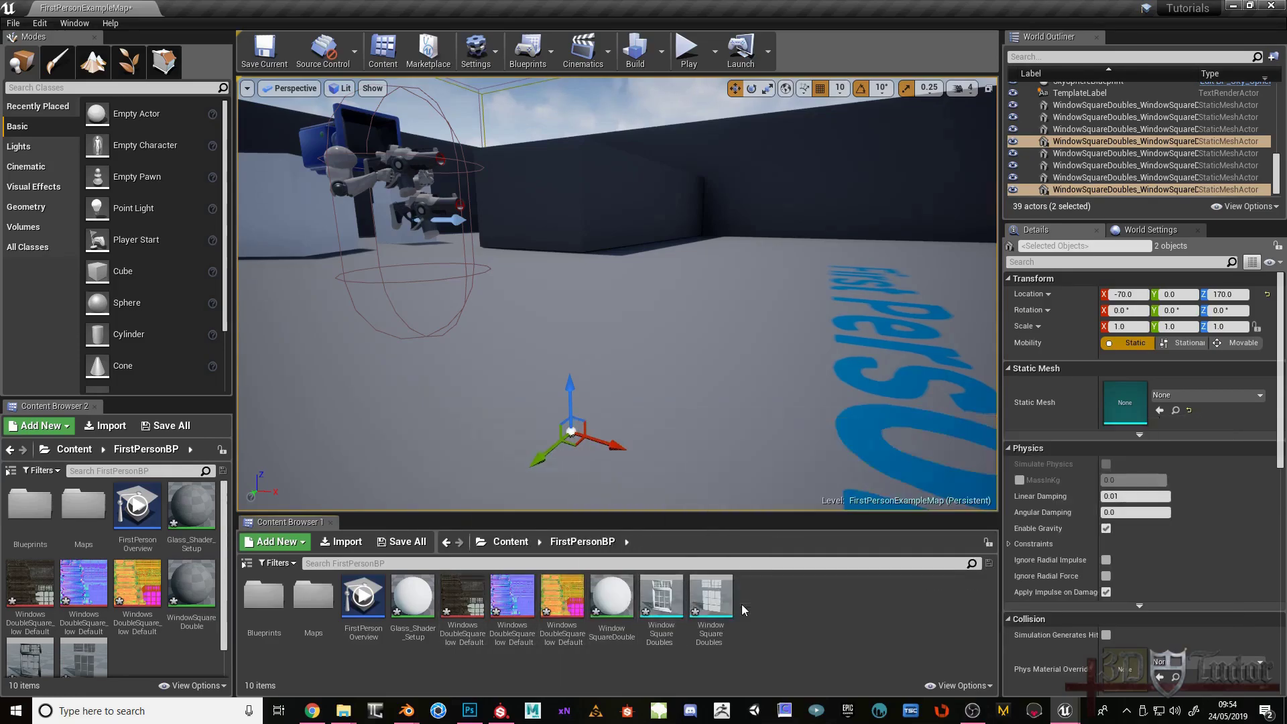
- Switch to Unreal Engine and delete the Glass_Shader_Setup and WindowSquareDouble materials from the FirstPersonBP folder
{"action": "left_click", "coordinate": [421, 589]}
{"action": "left_click", "coordinate": [619, 599], "text": "ctrl"}
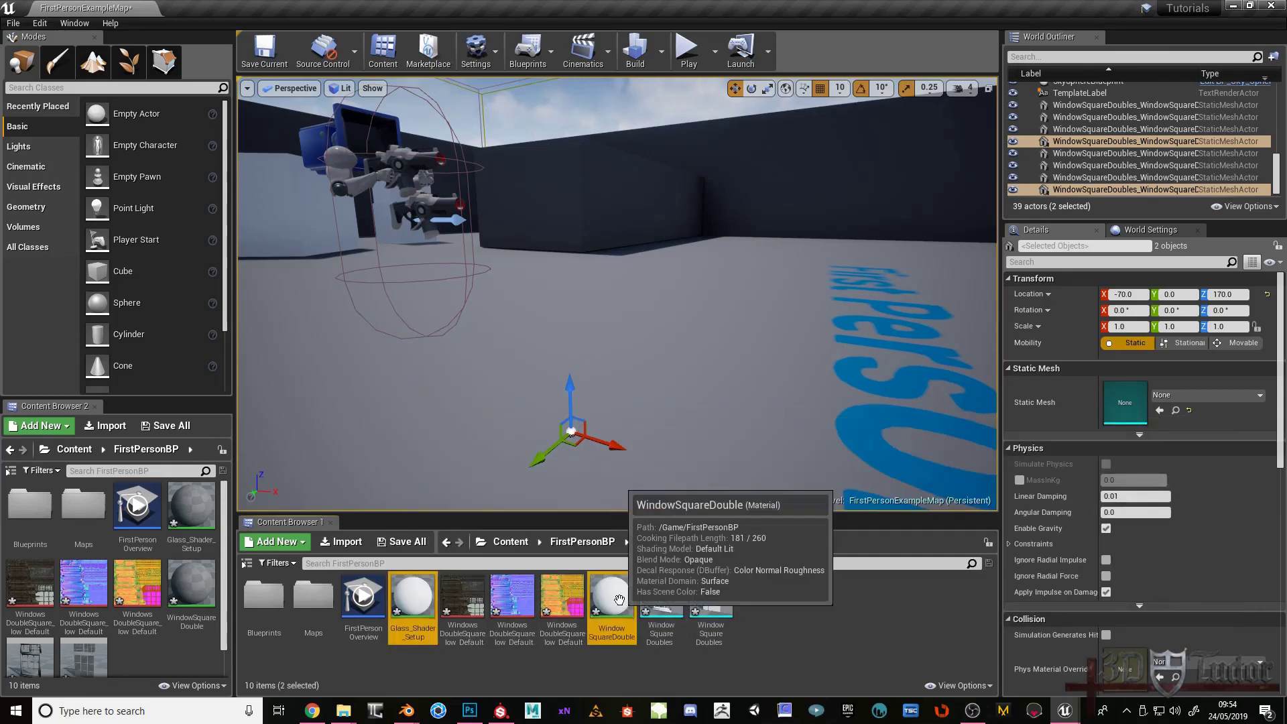
{"action": "key", "text": "Delete"}
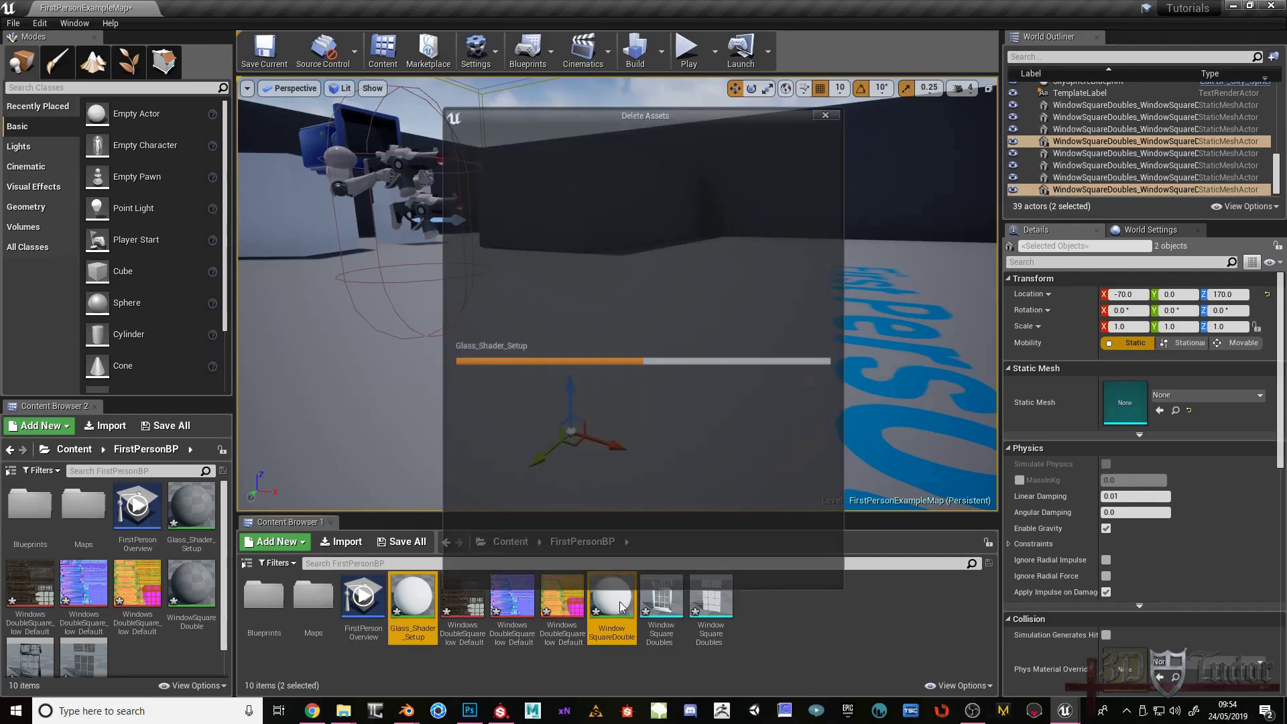
{"action": "left_click", "coordinate": [567, 570]}
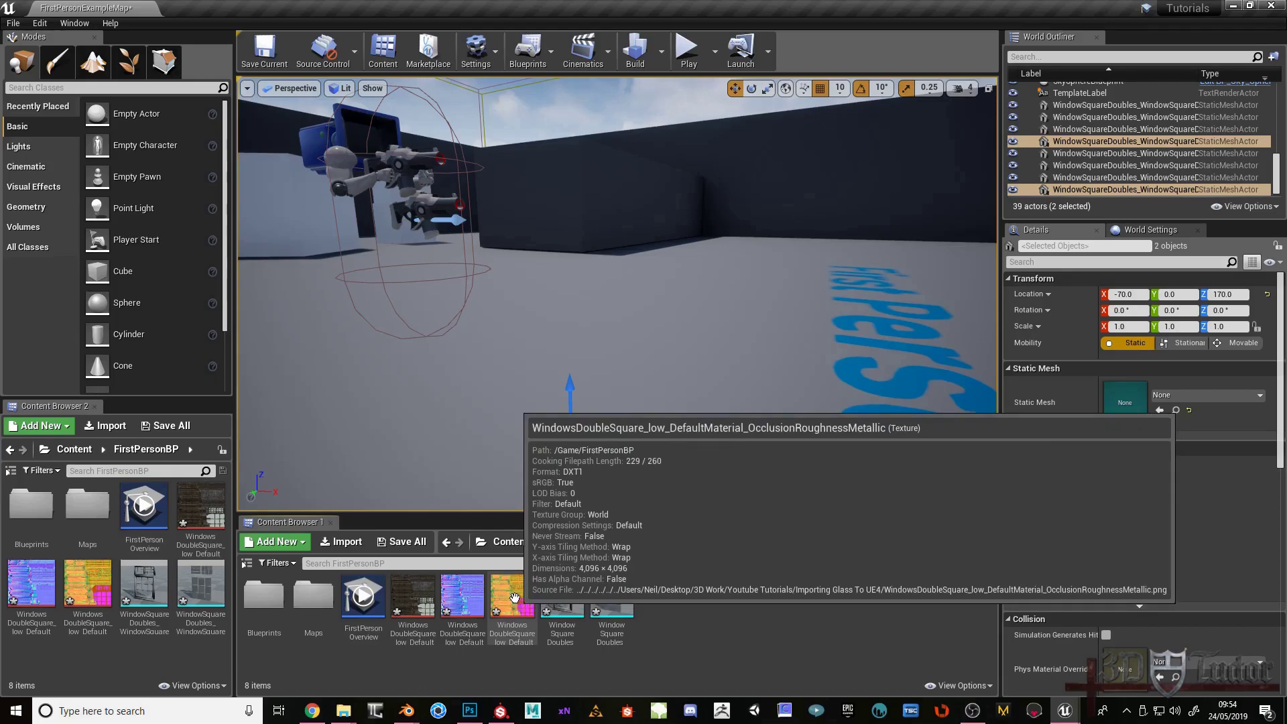
- Disable sRGB on the window's OcclusionRoughnessMetallic texture, save the texture and close its editor
{"action": "left_click", "coordinate": [514, 597]}
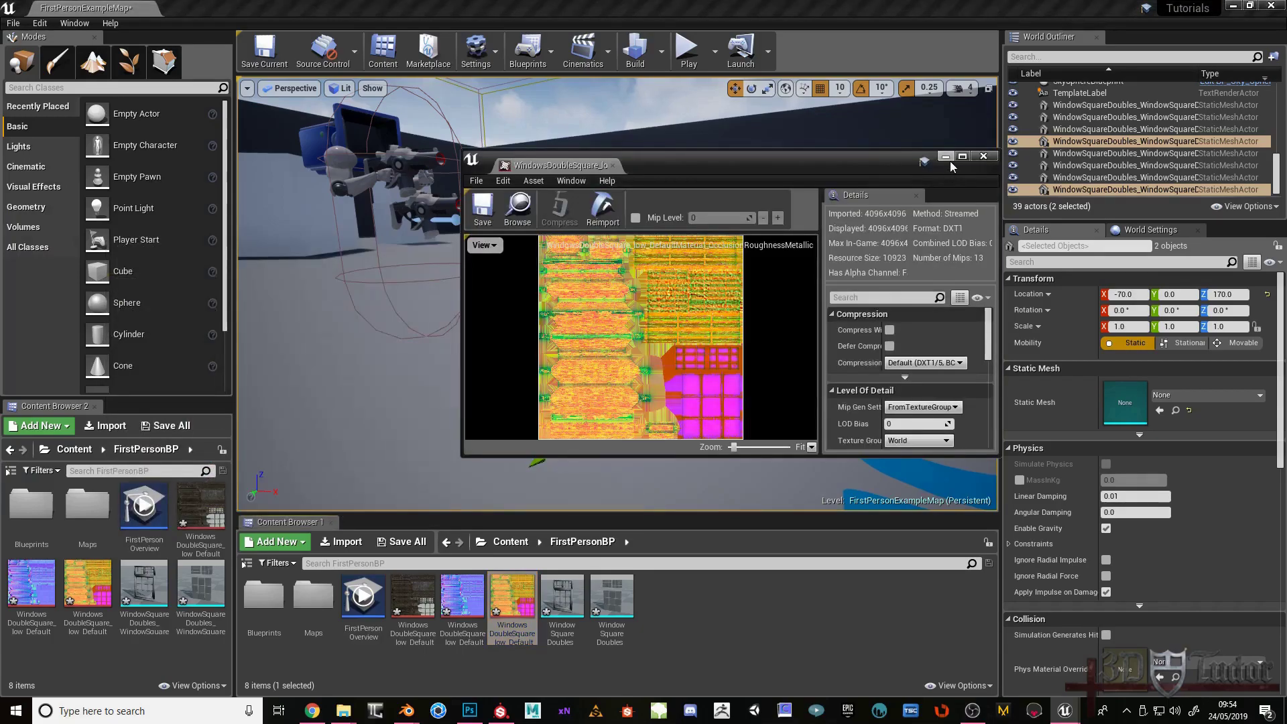
{"action": "left_click", "coordinate": [963, 156]}
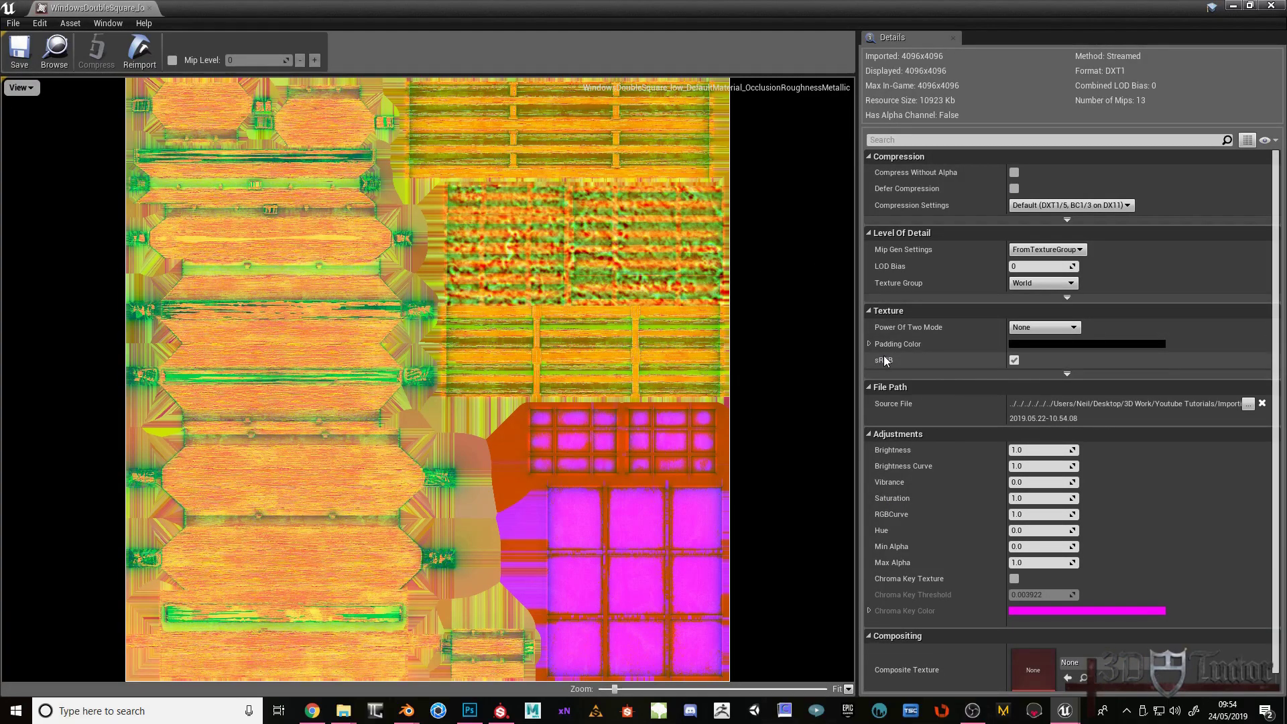
{"action": "mouse_move", "coordinate": [884, 366]}
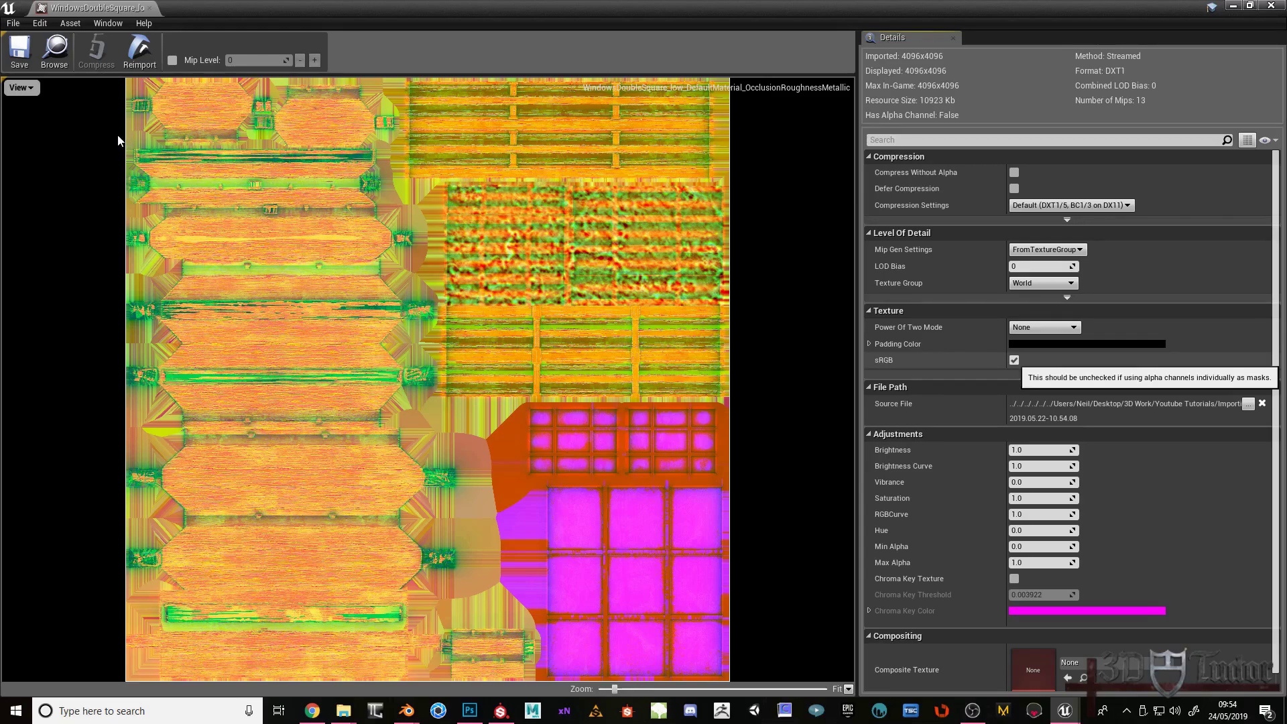
{"action": "left_click", "coordinate": [20, 53]}
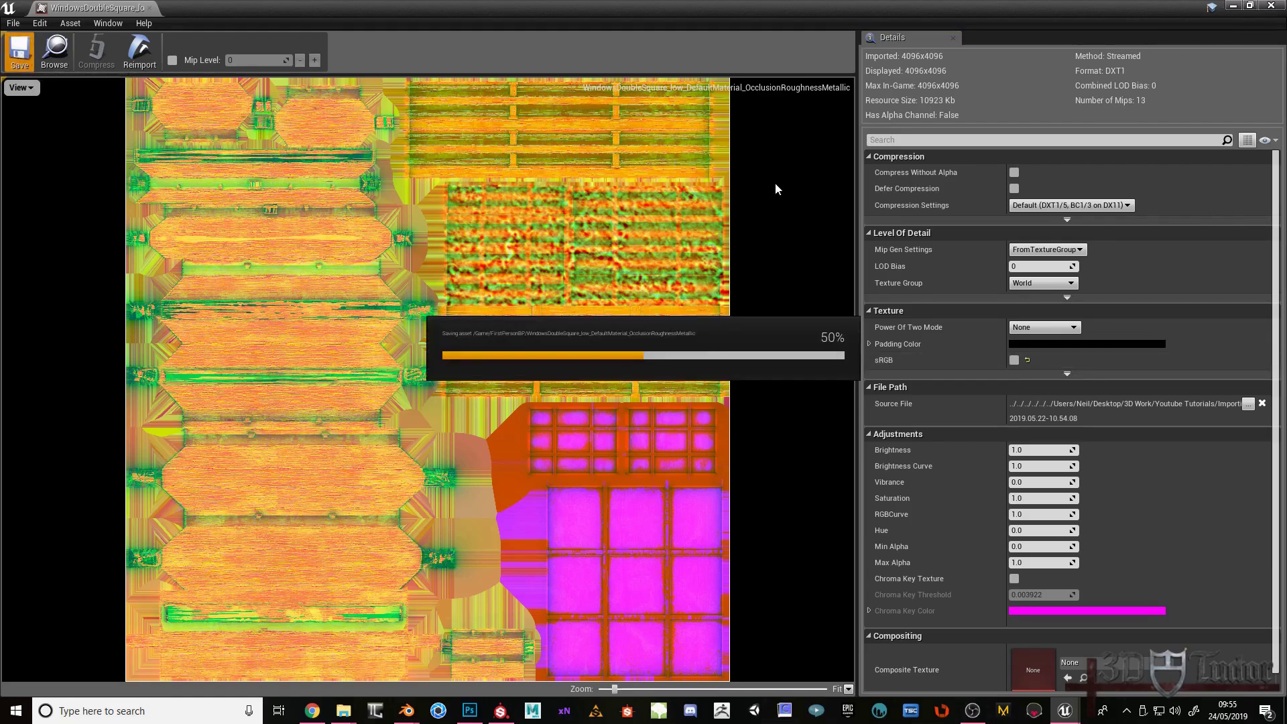
{"action": "left_click", "coordinate": [1272, 5]}
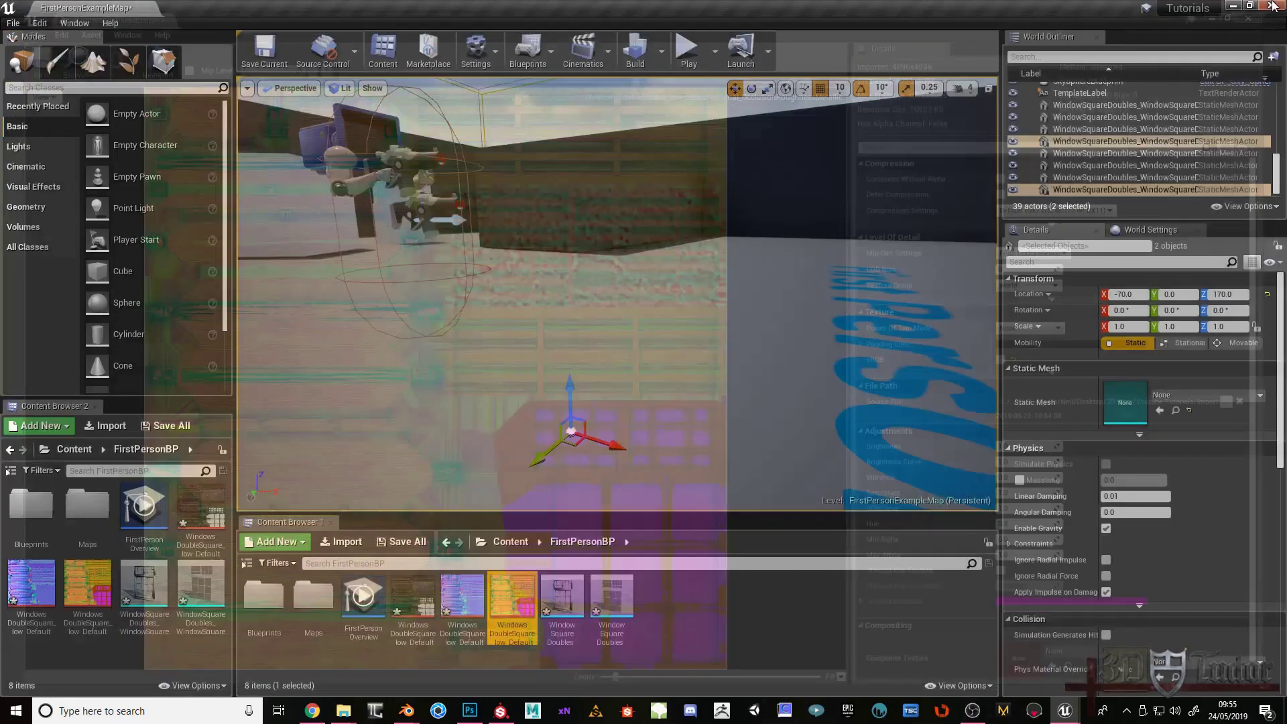
- Place both window meshes together in the level and create a new material named Glass_Mat in the FirstPersonBP folder
{"action": "left_click_drag", "start_coordinate": [690, 594], "coordinate": [621, 374]}
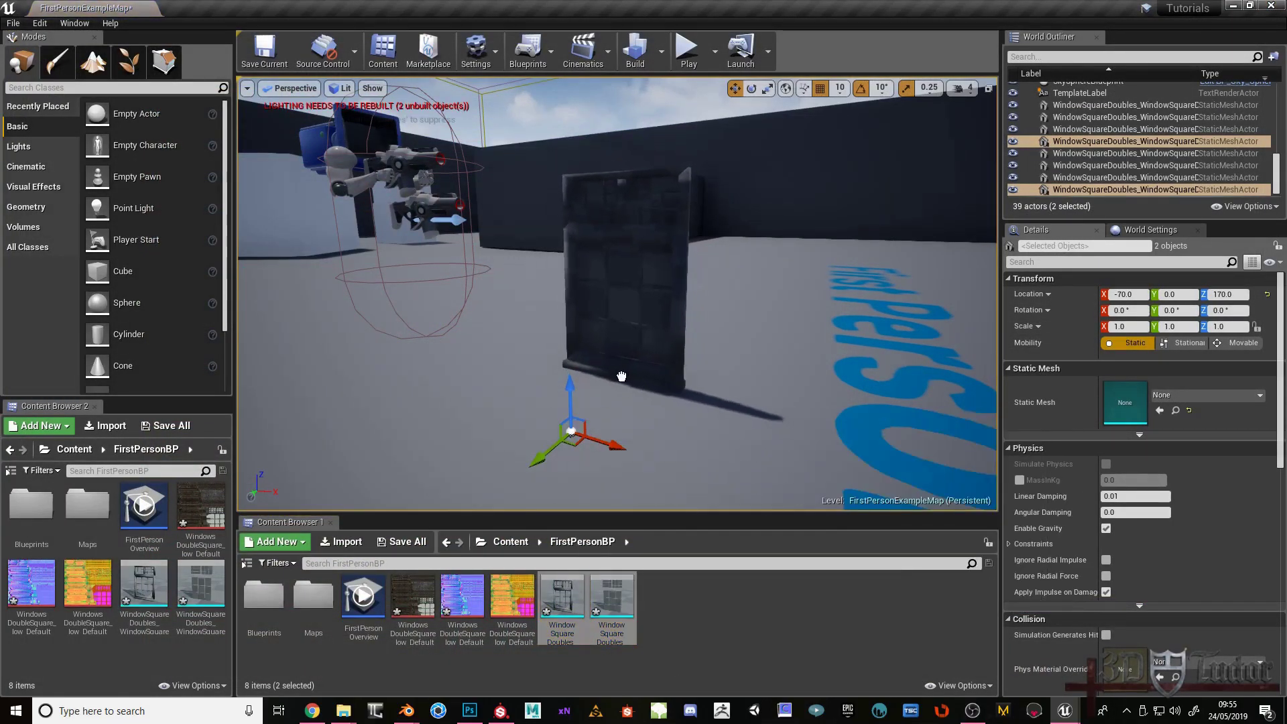
{"action": "left_click", "coordinate": [706, 601]}
{"action": "right_click", "coordinate": [701, 602]}
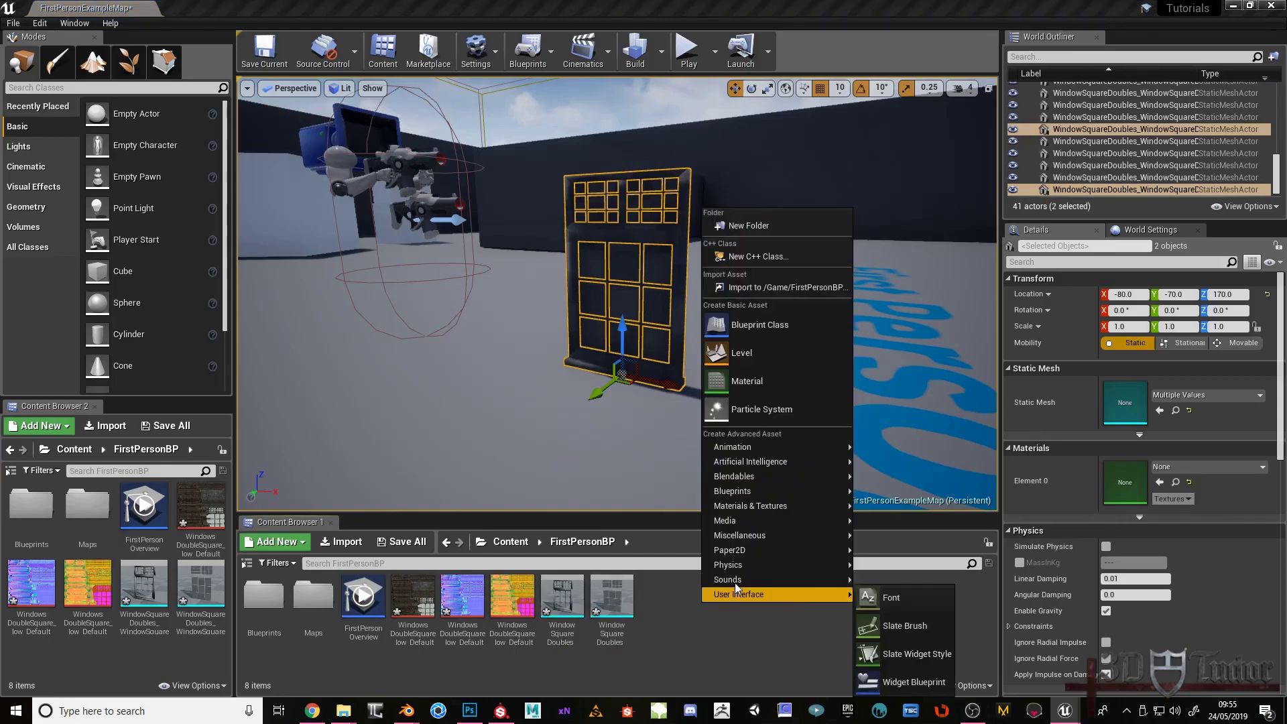
{"action": "mouse_move", "coordinate": [770, 484]}
{"action": "left_click", "coordinate": [776, 382]}
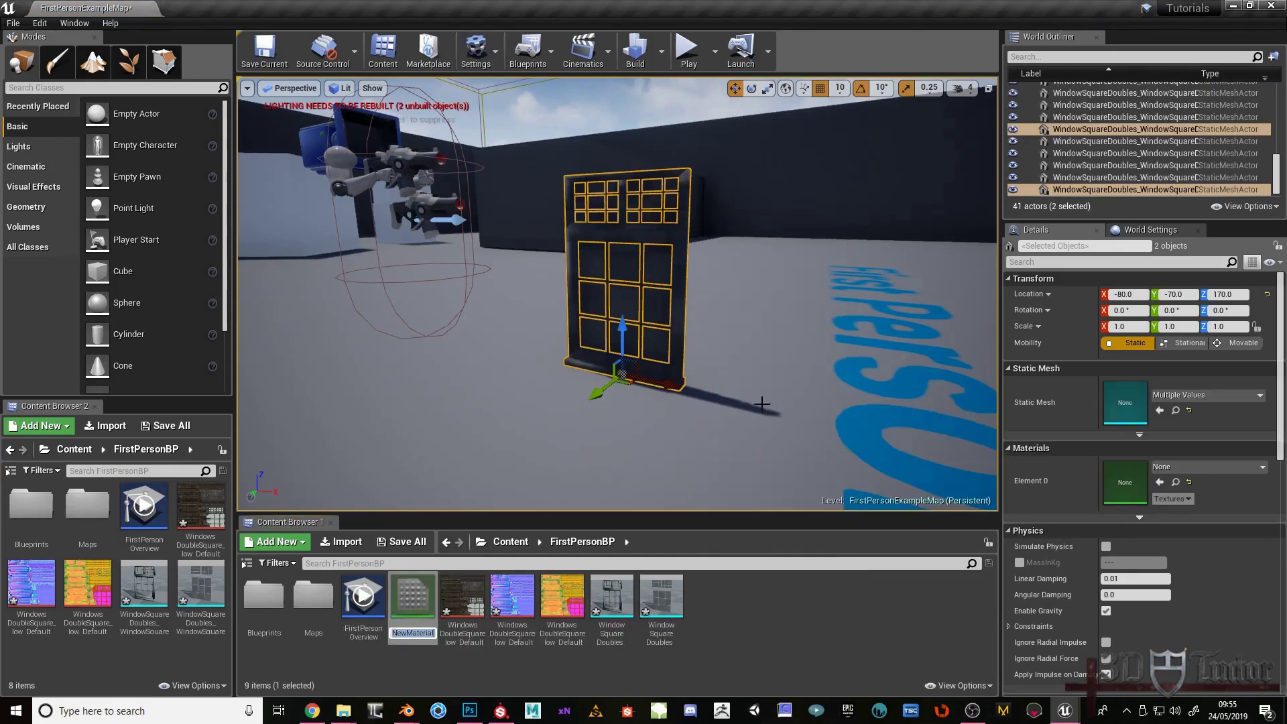
{"action": "type", "text": "Glass_Mat"}
{"action": "key", "text": "Return"}
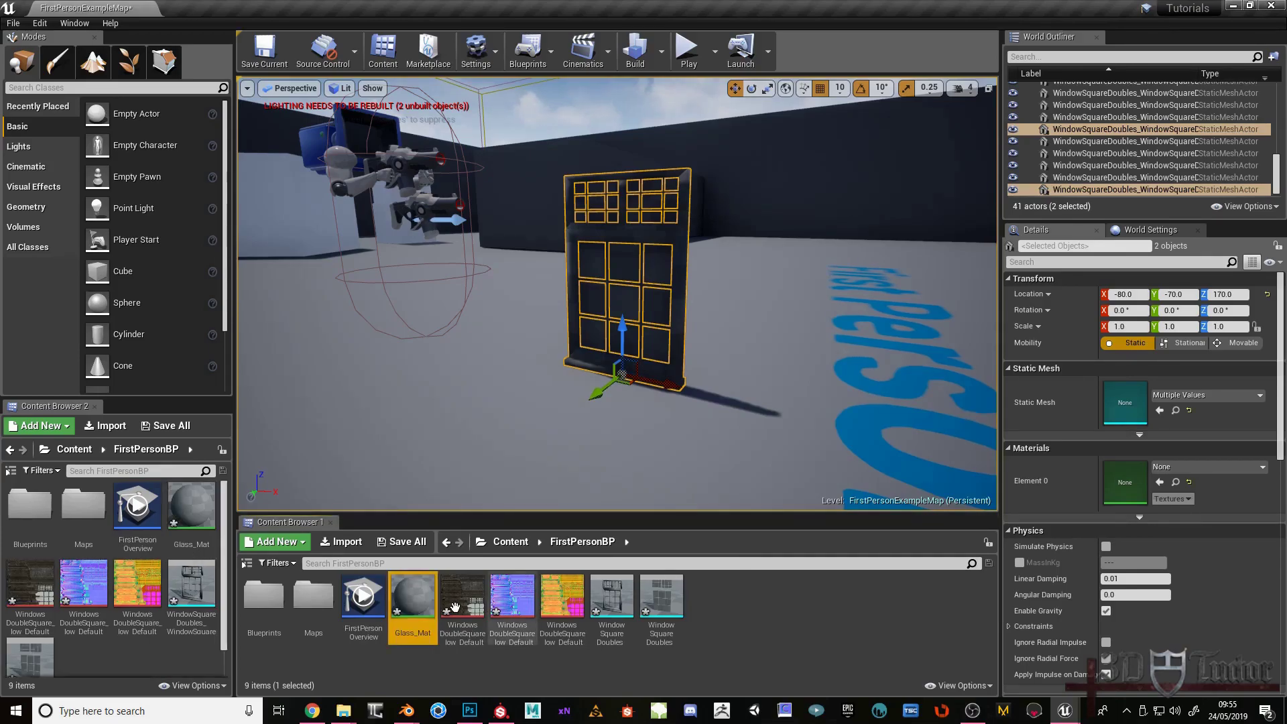
- Open Glass_Mat, add the three window textures to its graph as Texture Samples and spread them out beside the material node
{"action": "double_click", "coordinate": [412, 599]}
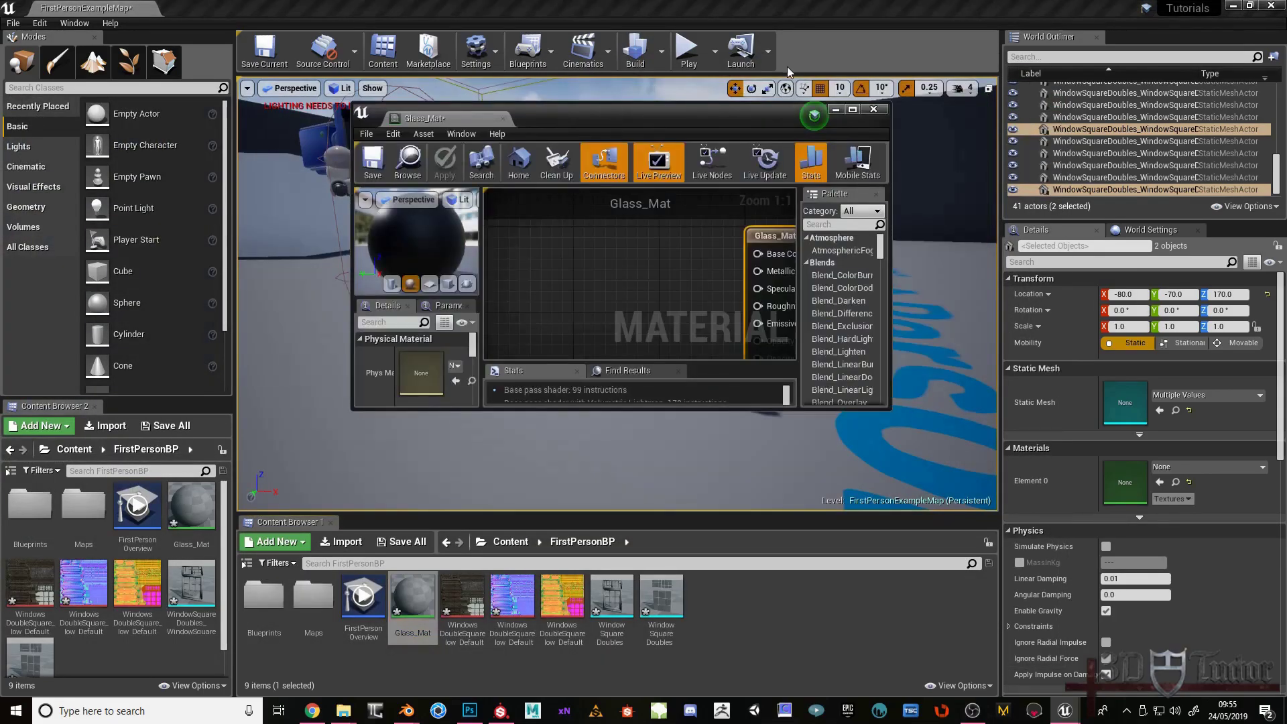
{"action": "left_click", "coordinate": [852, 109]}
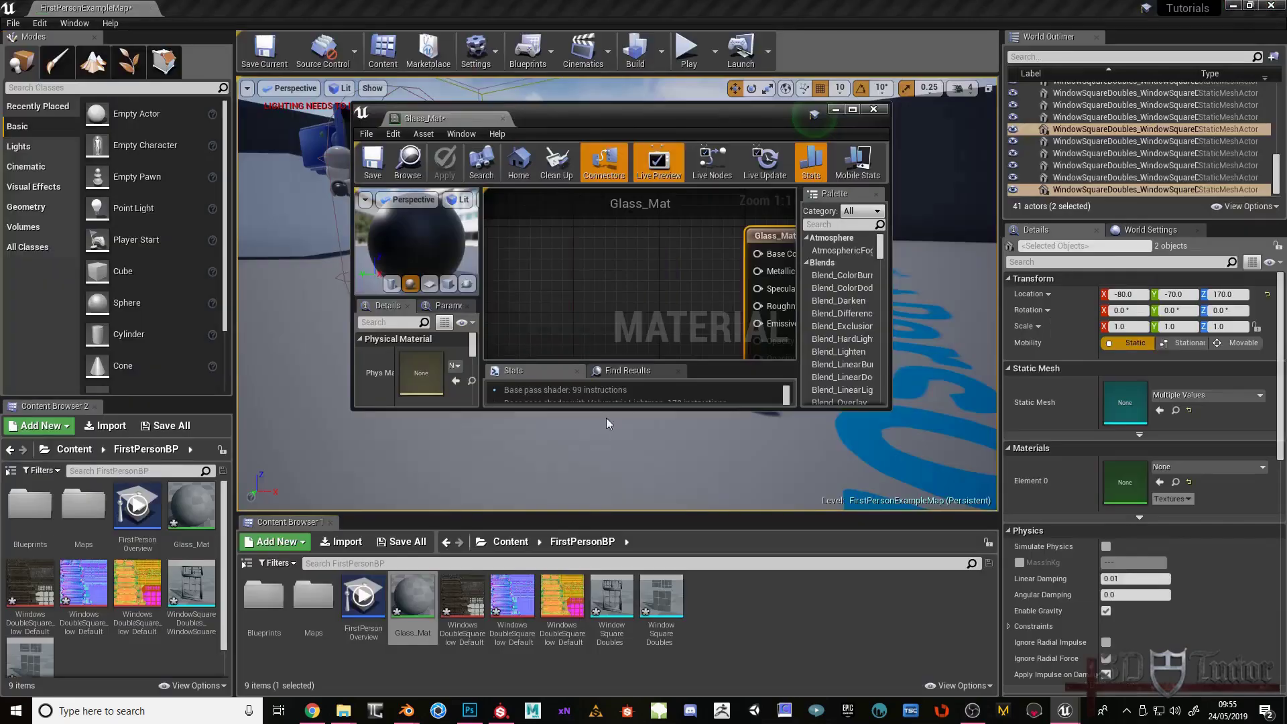
{"action": "left_click", "coordinate": [459, 599]}
{"action": "left_click", "coordinate": [564, 637], "text": "shift"}
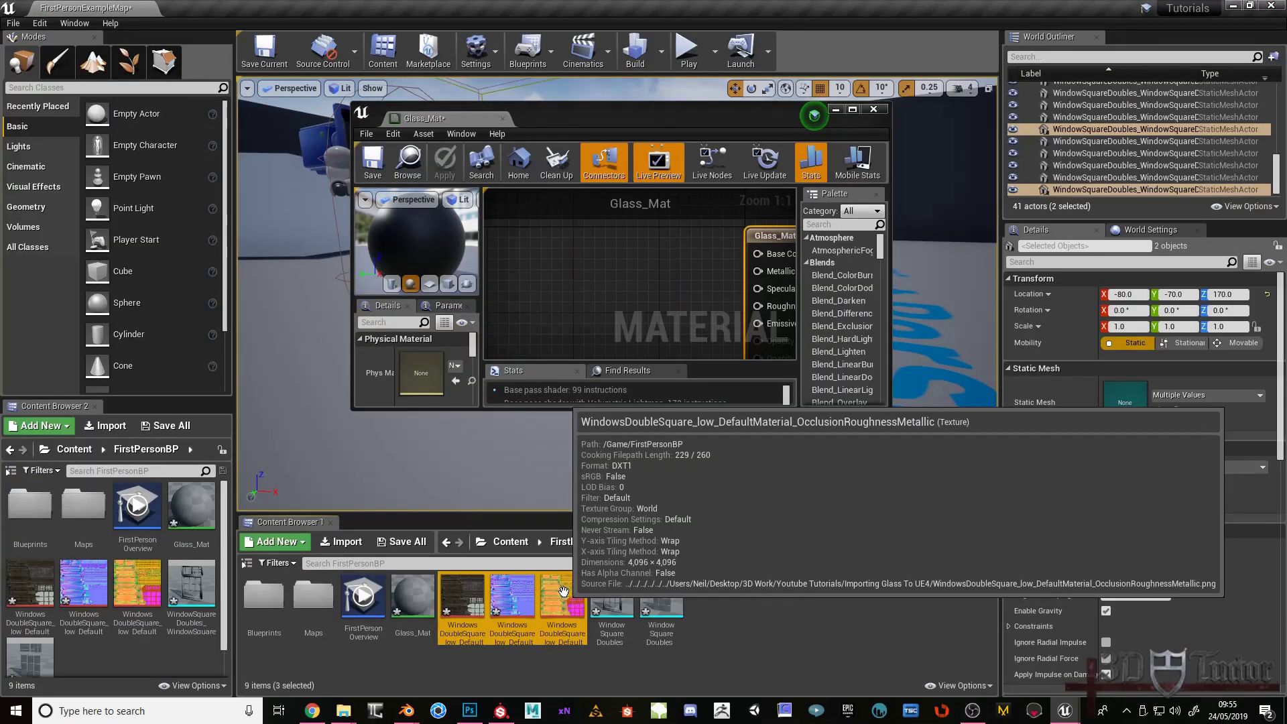
{"action": "left_click_drag", "start_coordinate": [456, 601], "coordinate": [601, 288]}
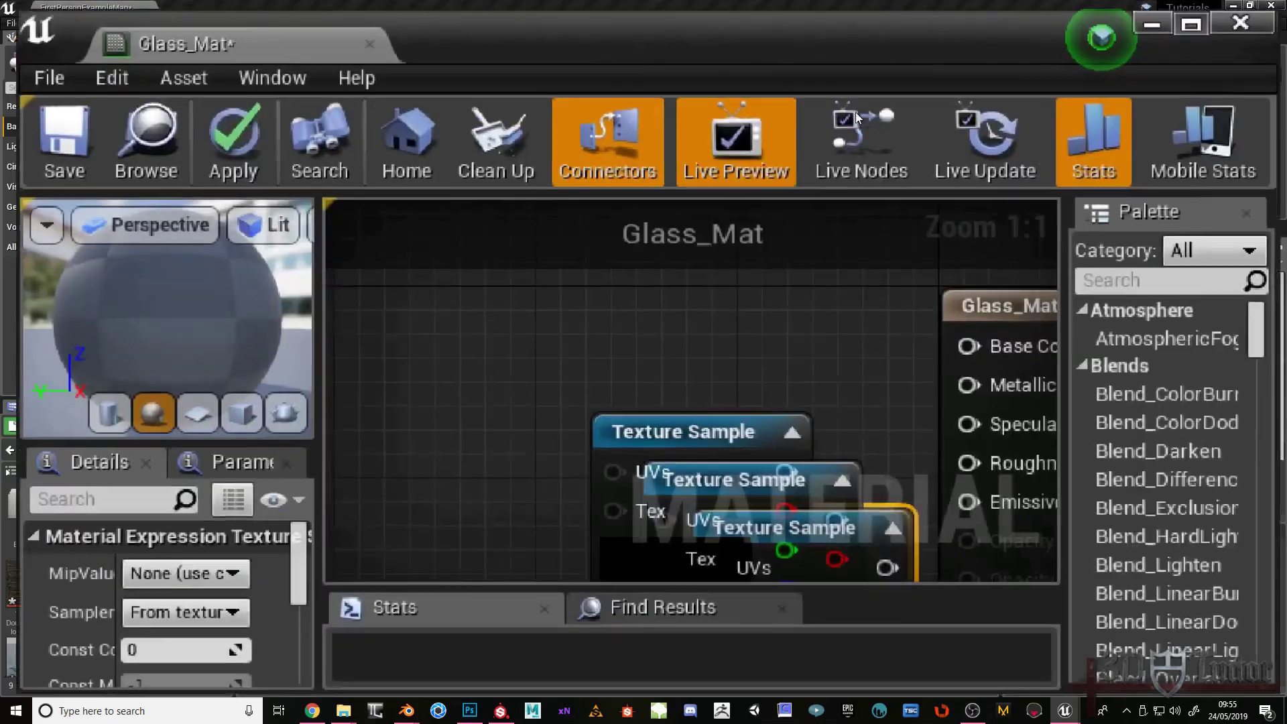
{"action": "left_click", "coordinate": [853, 110]}
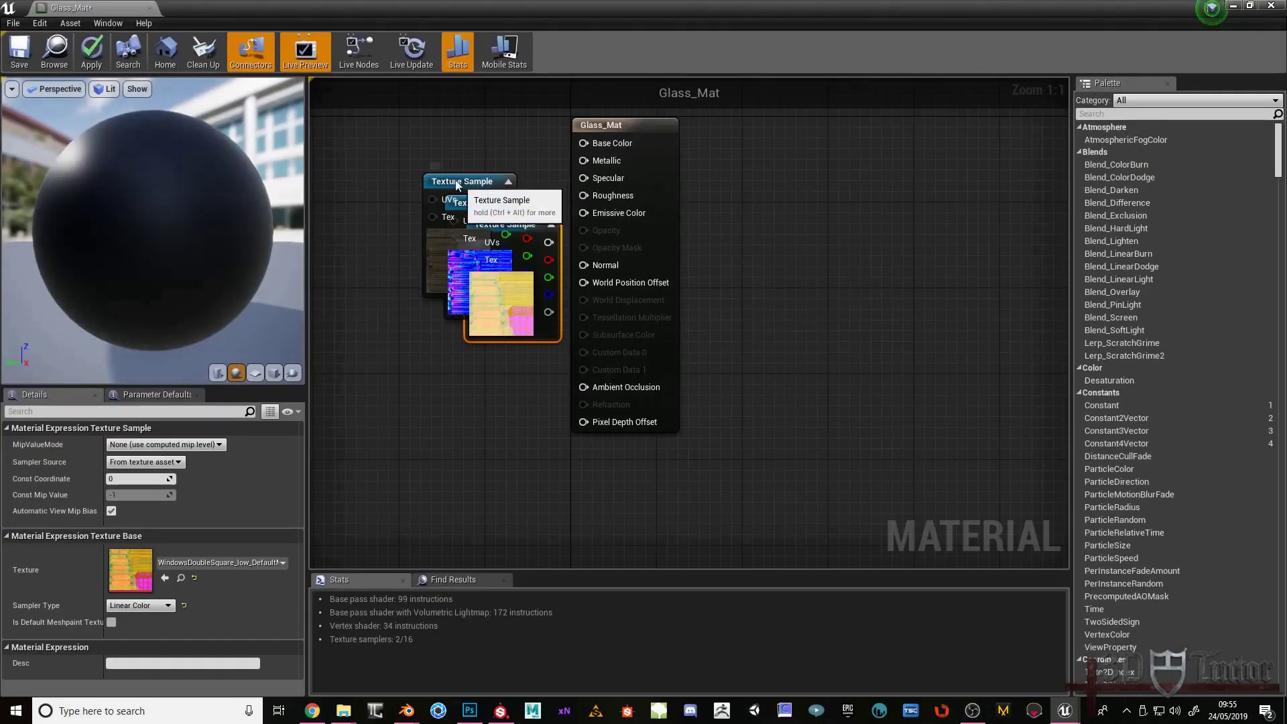
{"action": "left_click_drag", "start_coordinate": [496, 203], "coordinate": [377, 275]}
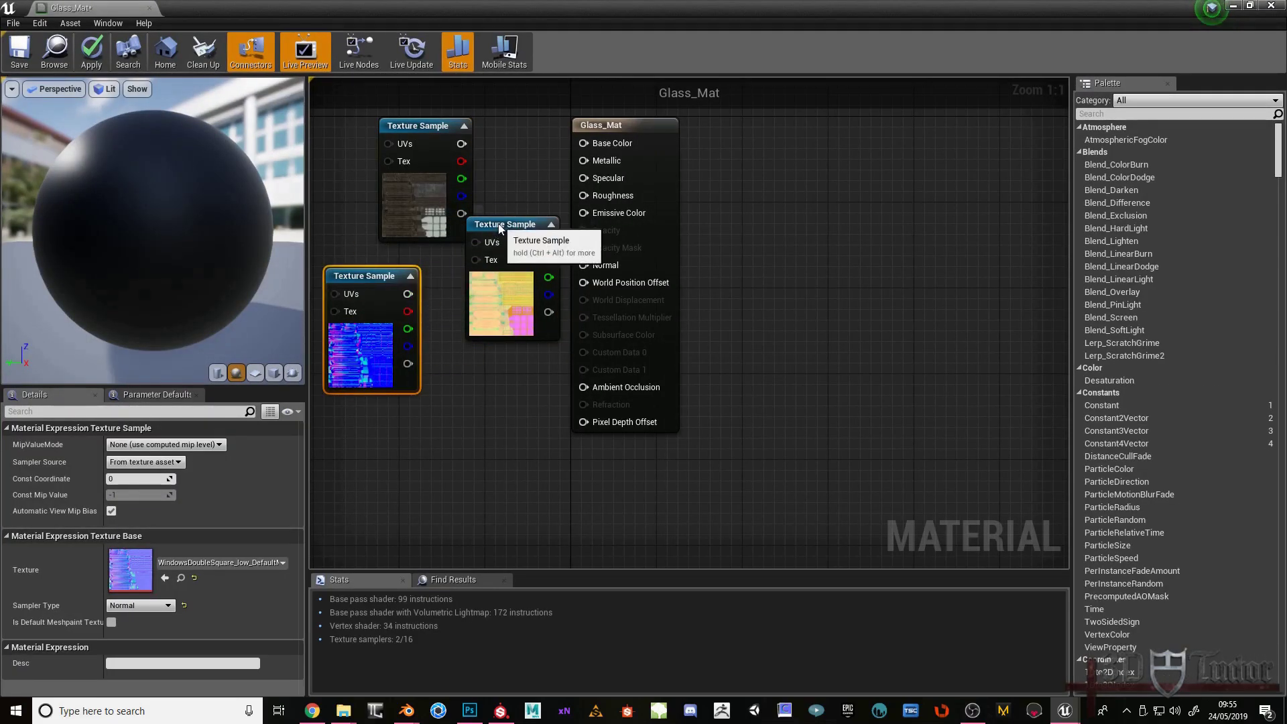
{"action": "left_click_drag", "start_coordinate": [496, 228], "coordinate": [388, 430]}
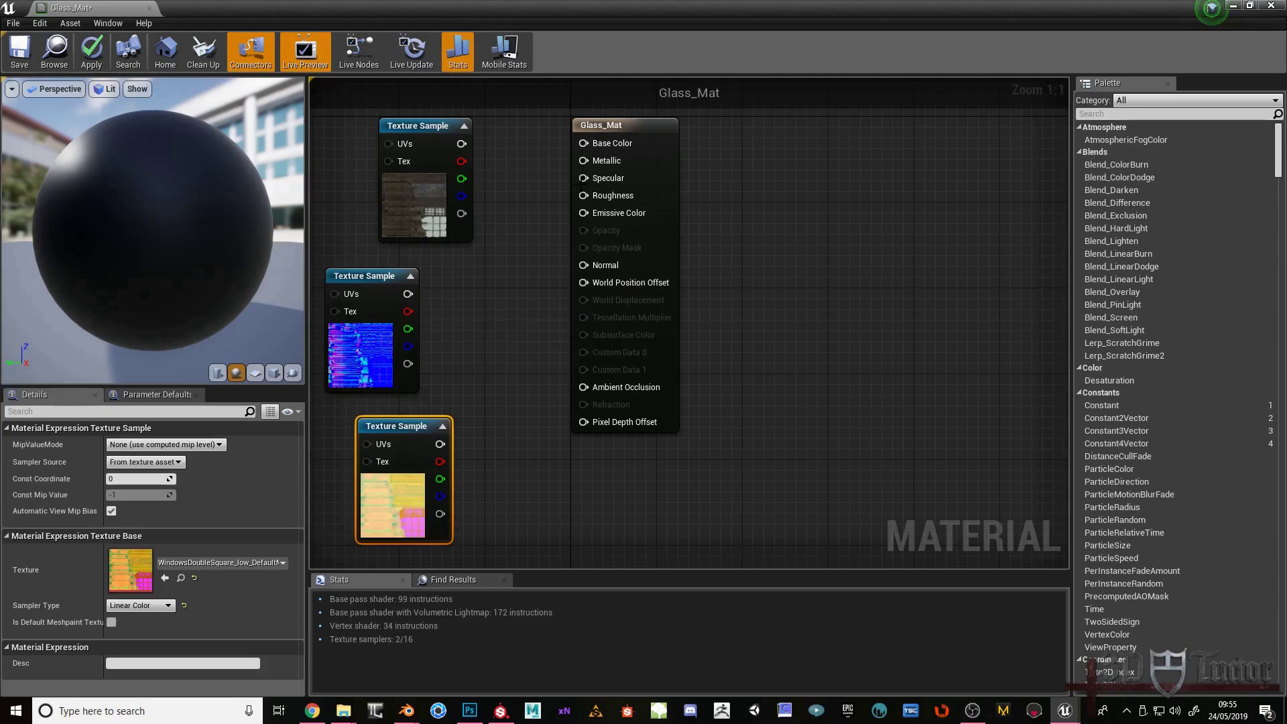
- Set Glass_Mat's Blend Mode to Translucent and its translucency Lighting Mode to Surface TranslucencyVolume
{"action": "left_click", "coordinate": [645, 141]}
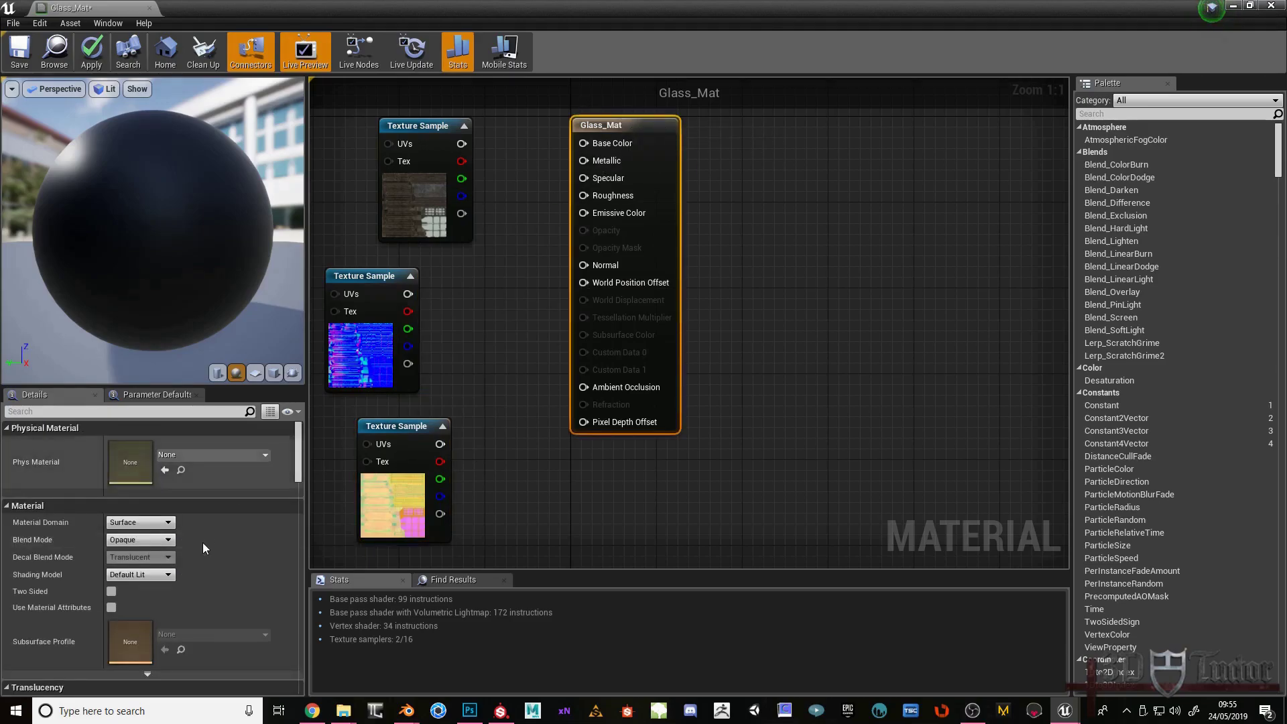
{"action": "left_click", "coordinate": [142, 542]}
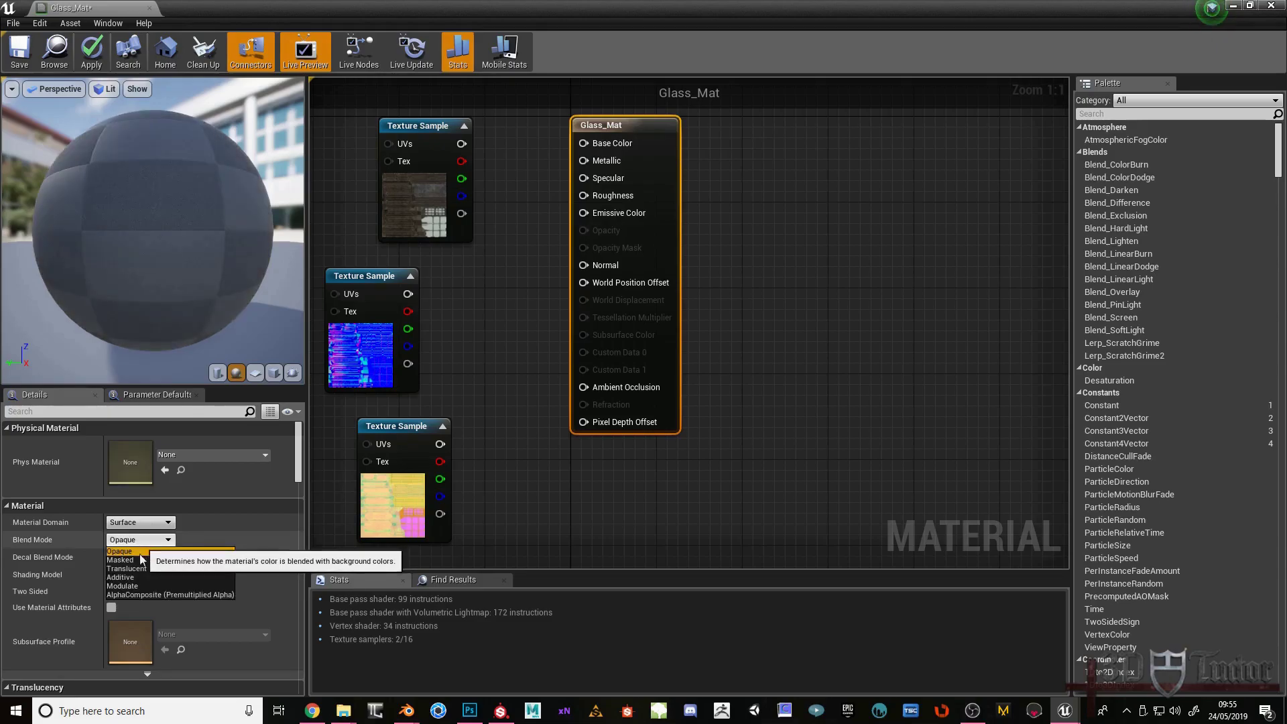
{"action": "left_click", "coordinate": [136, 574]}
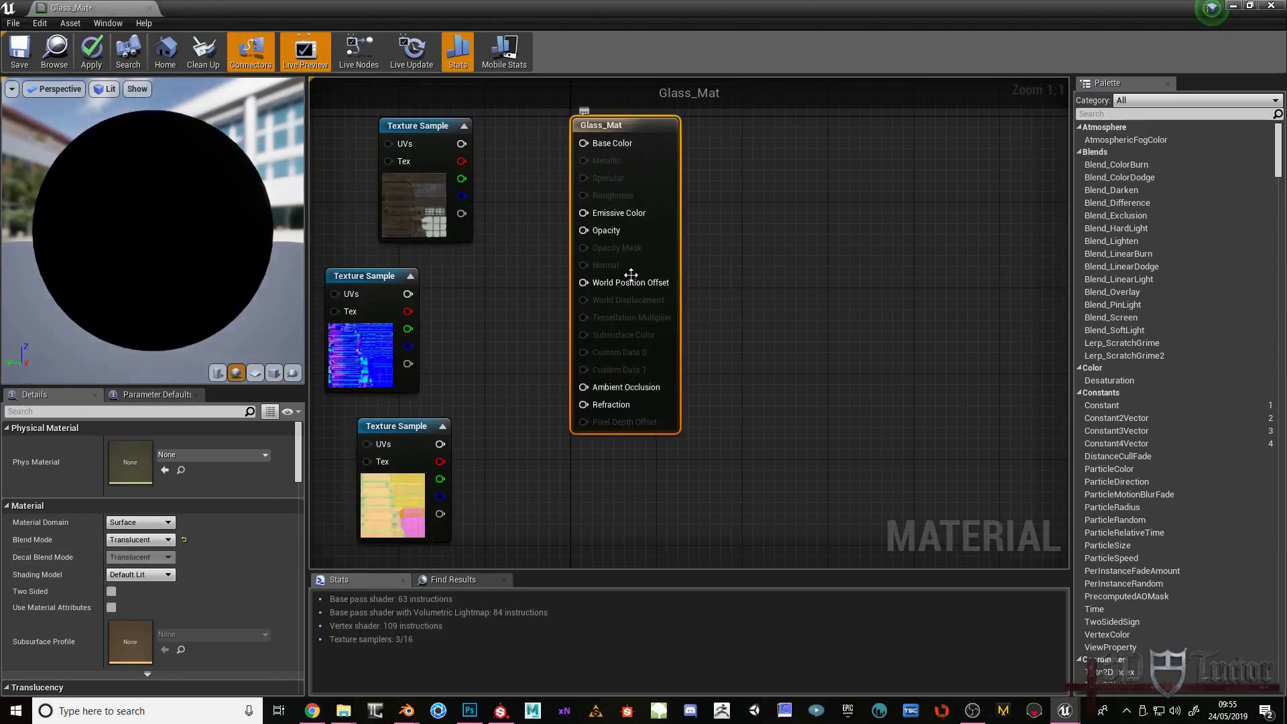
{"action": "scroll", "coordinate": [183, 569], "scroll_direction": "down", "scroll_amount": 6}
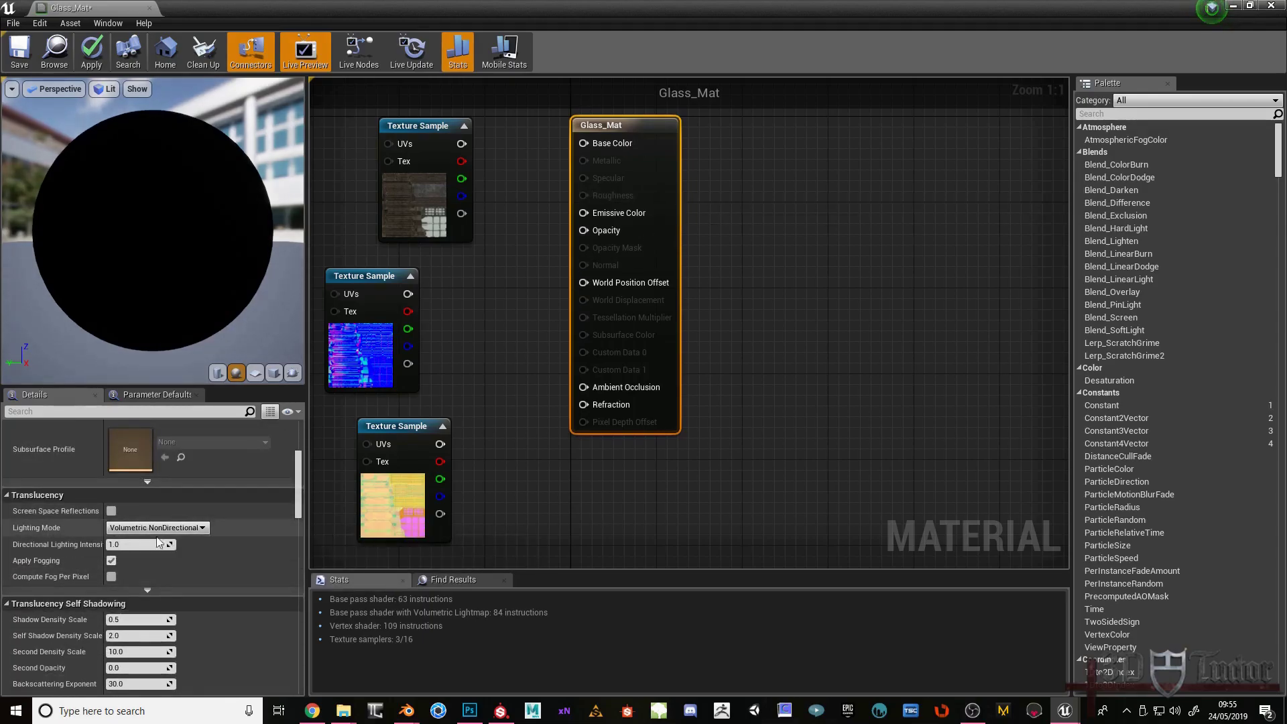
{"action": "left_click", "coordinate": [199, 528]}
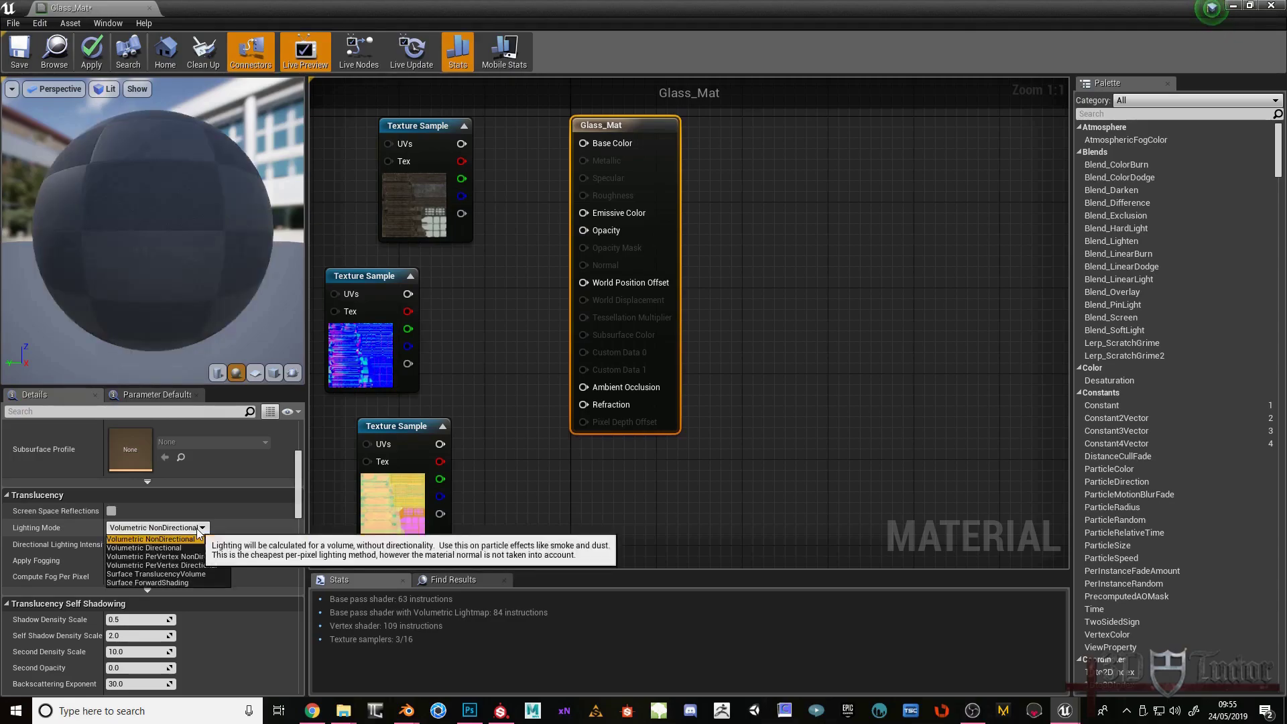
{"action": "left_click", "coordinate": [178, 575]}
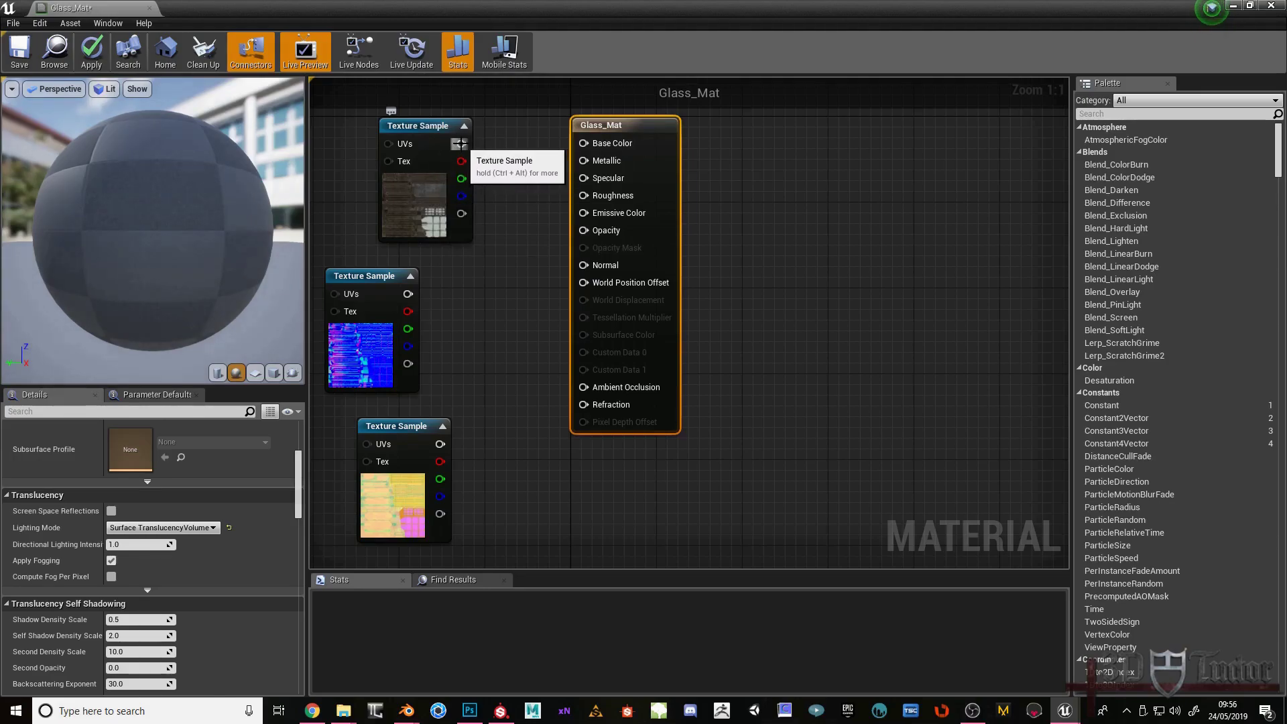
- Connect the base color texture's color output to Base Color and its alpha to Opacity, and the normal map to Normal
{"action": "left_click_drag", "start_coordinate": [458, 143], "coordinate": [573, 138]}
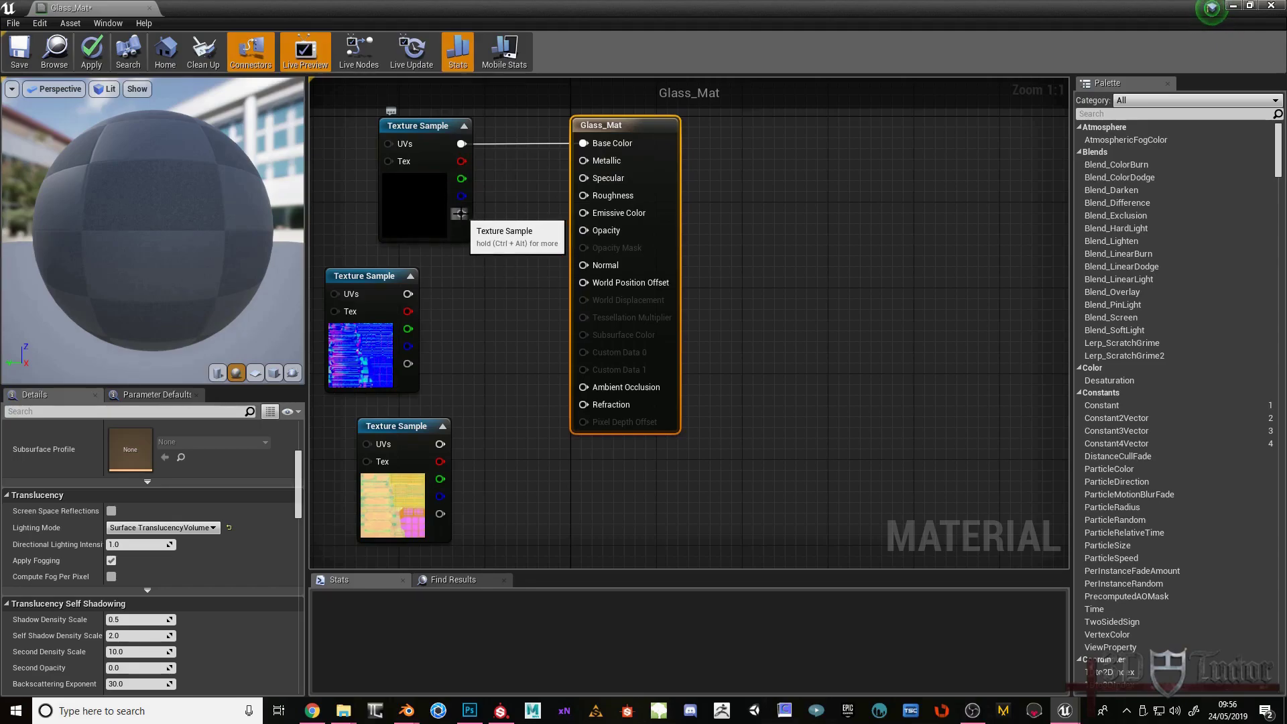
{"action": "left_click_drag", "start_coordinate": [460, 213], "coordinate": [590, 231]}
{"action": "left_click_drag", "start_coordinate": [408, 294], "coordinate": [589, 264]}
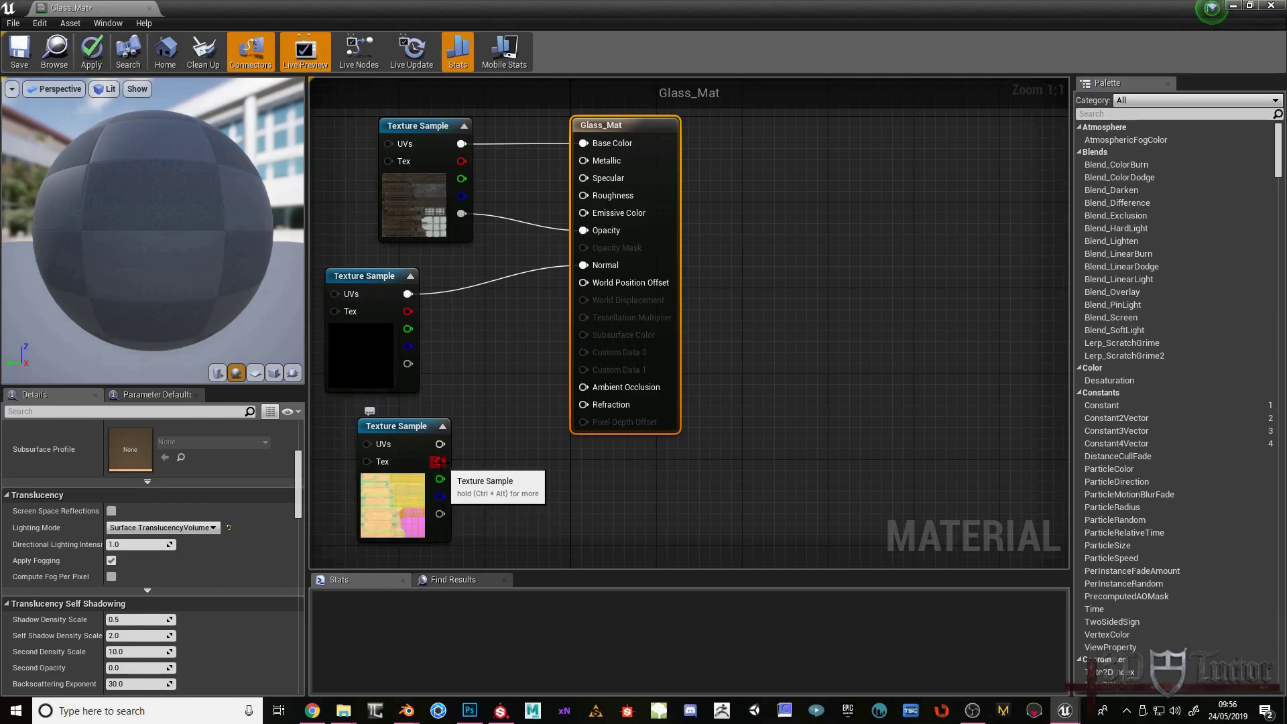
- Connect the packed texture's red channel to Ambient Occlusion, its green channel to Roughness and its blue channel to Metallic
{"action": "left_click_drag", "start_coordinate": [438, 461], "coordinate": [583, 388]}
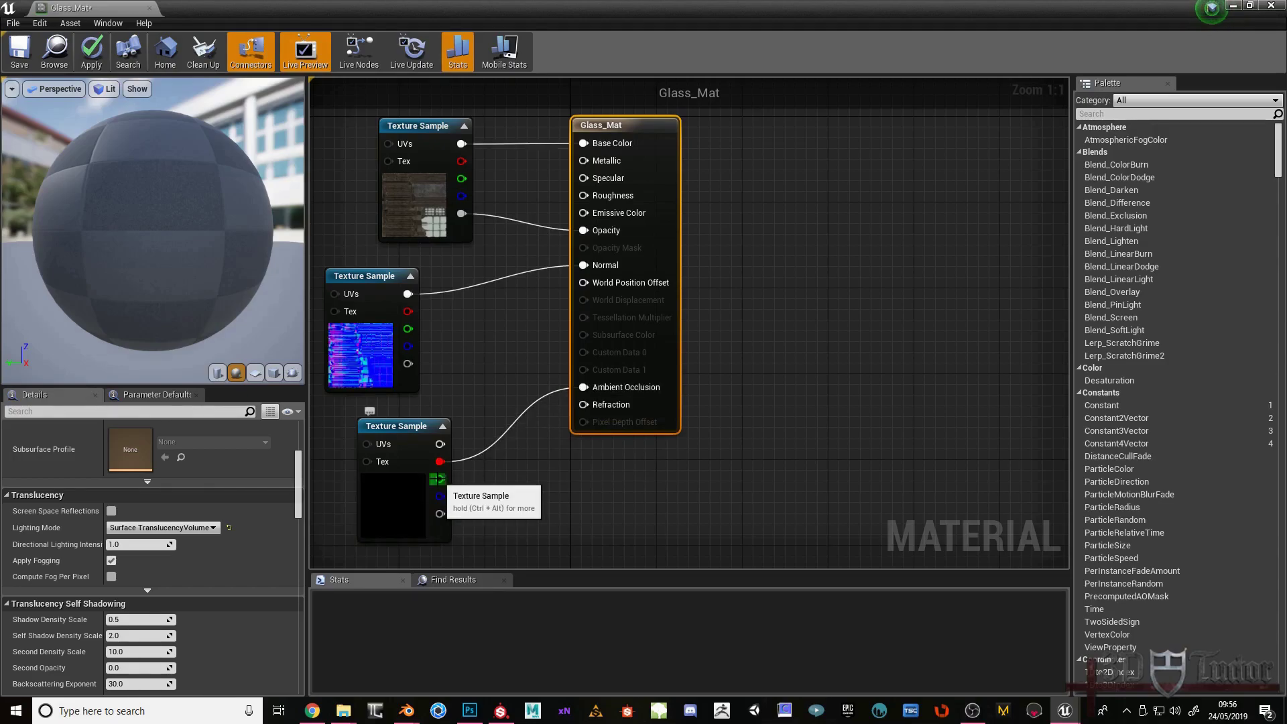
{"action": "left_click_drag", "start_coordinate": [440, 479], "coordinate": [587, 197]}
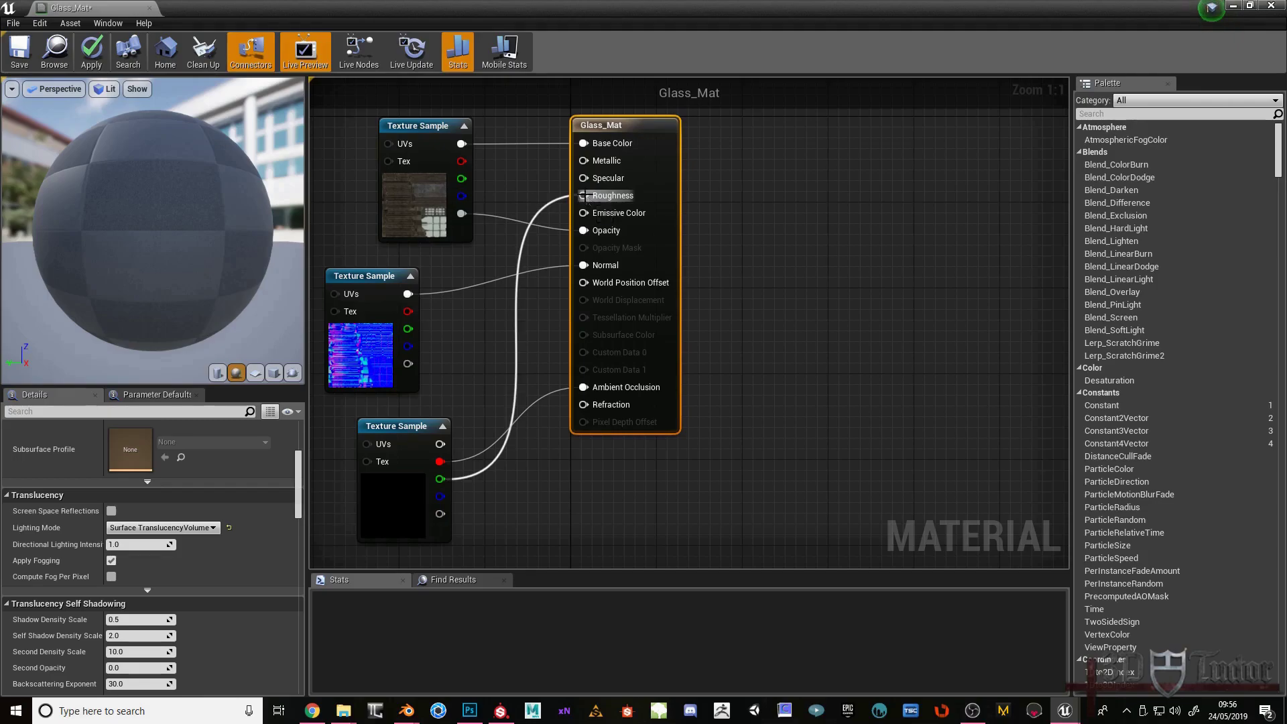
{"action": "left_click_drag", "start_coordinate": [440, 497], "coordinate": [585, 161]}
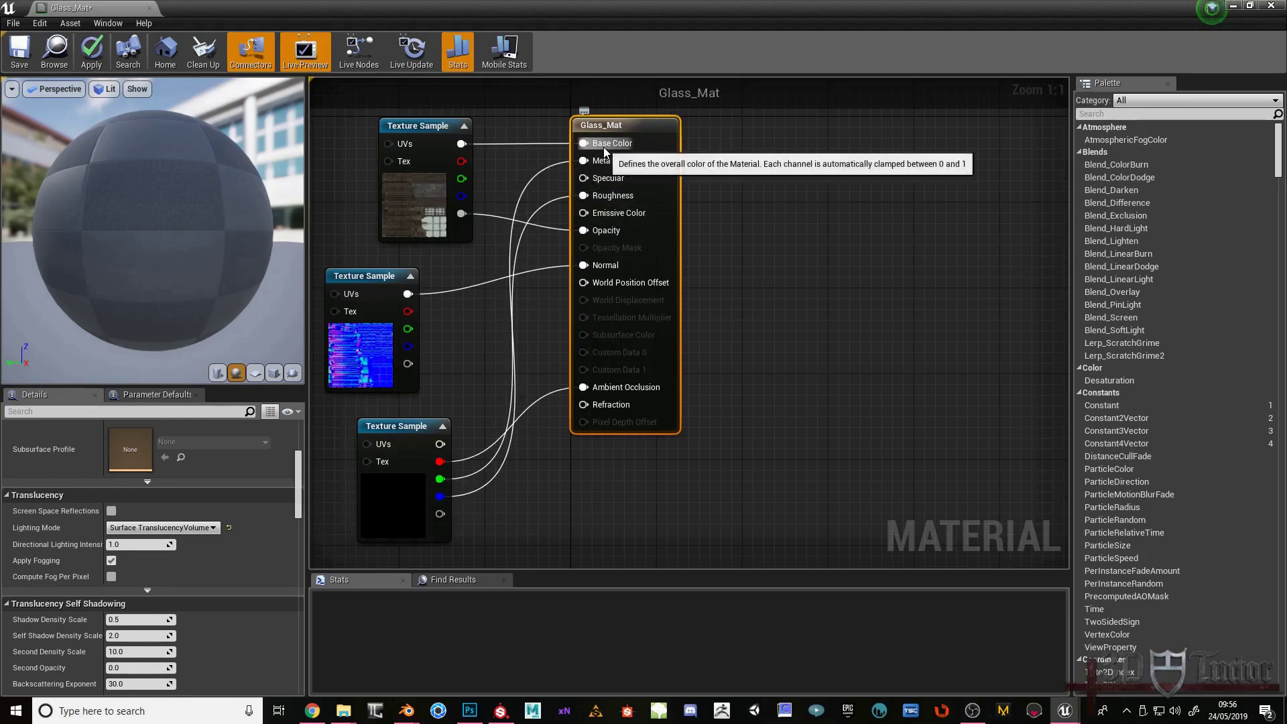
- Apply the changes to Glass_Mat, save the material and close its editor
{"action": "left_click", "coordinate": [99, 59]}
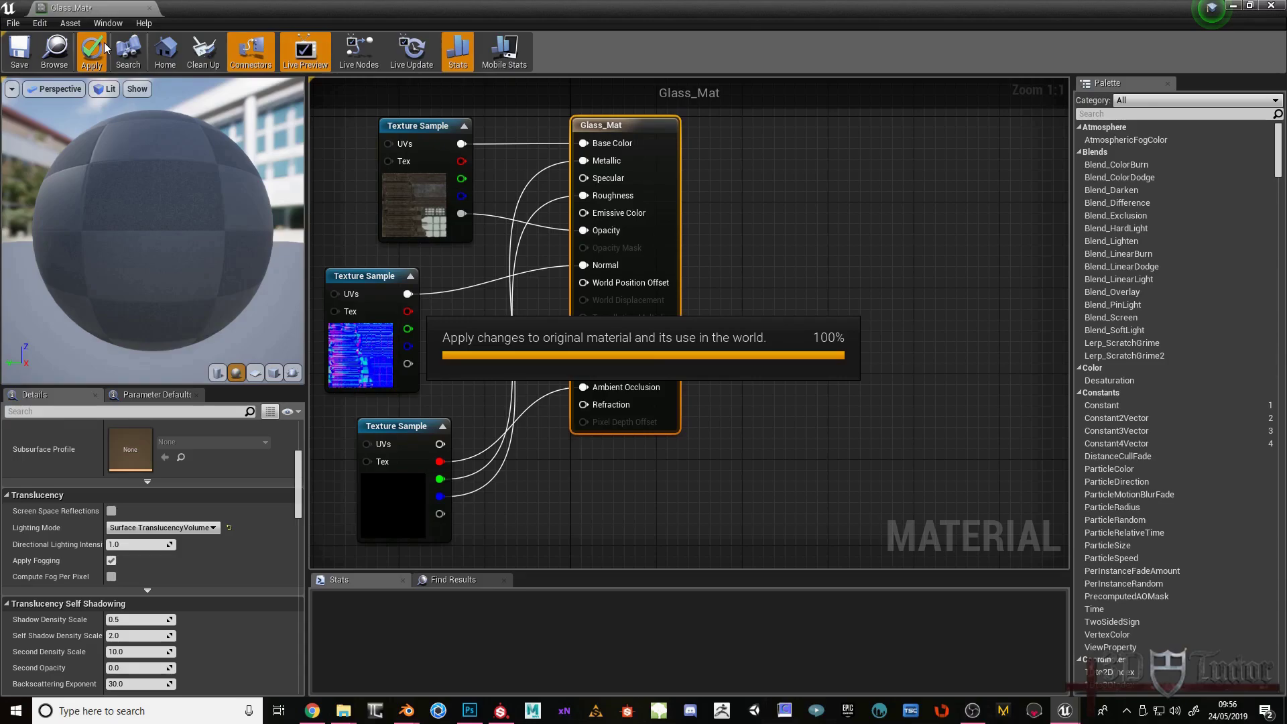
{"action": "left_click", "coordinate": [22, 52]}
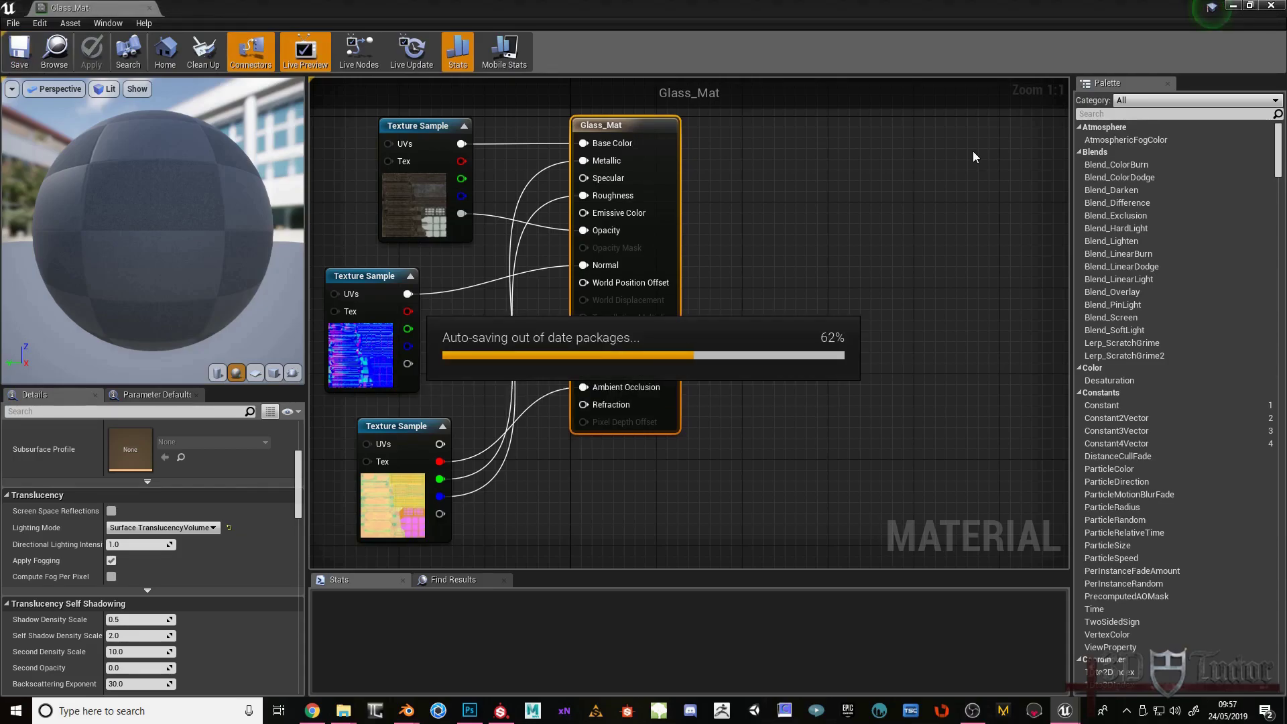
{"action": "left_click", "coordinate": [1271, 5]}
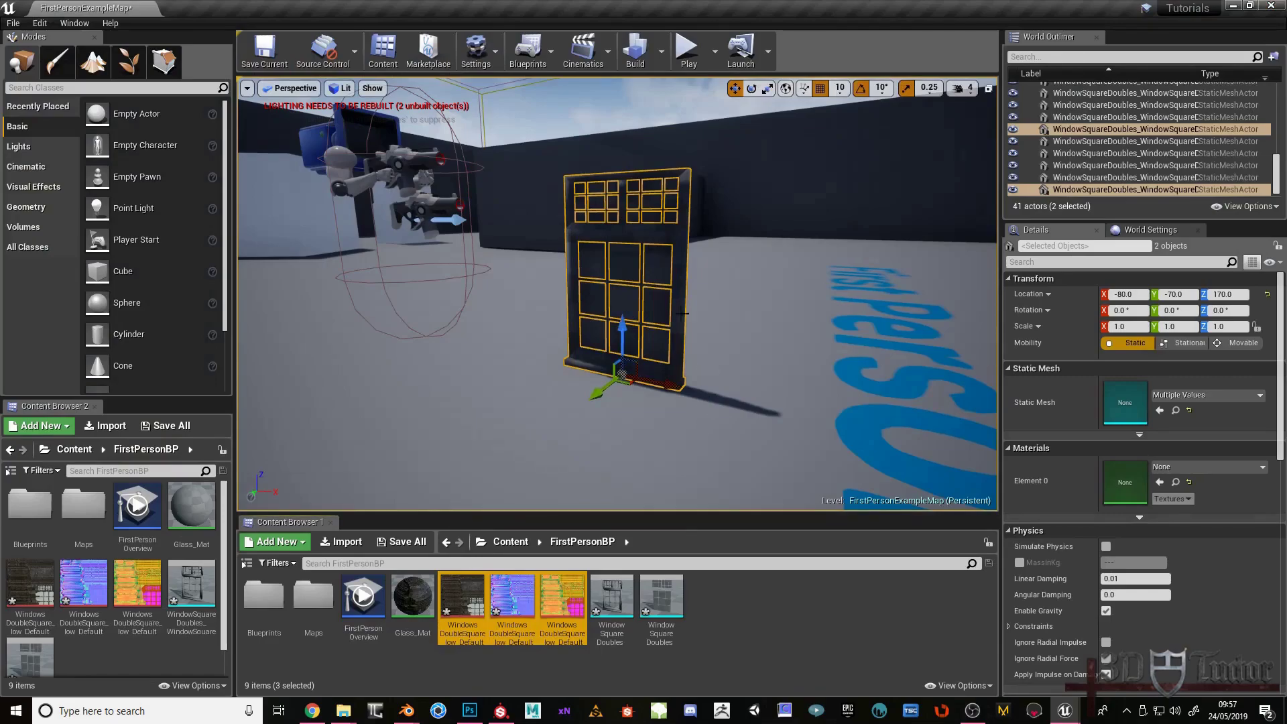
- Assign Glass_Mat to the window's glass panes in the level and inspect the panes up close
{"action": "left_click_drag", "start_coordinate": [438, 612], "coordinate": [660, 270]}
{"action": "scroll", "coordinate": [641, 279], "scroll_direction": "down", "scroll_amount": 5}
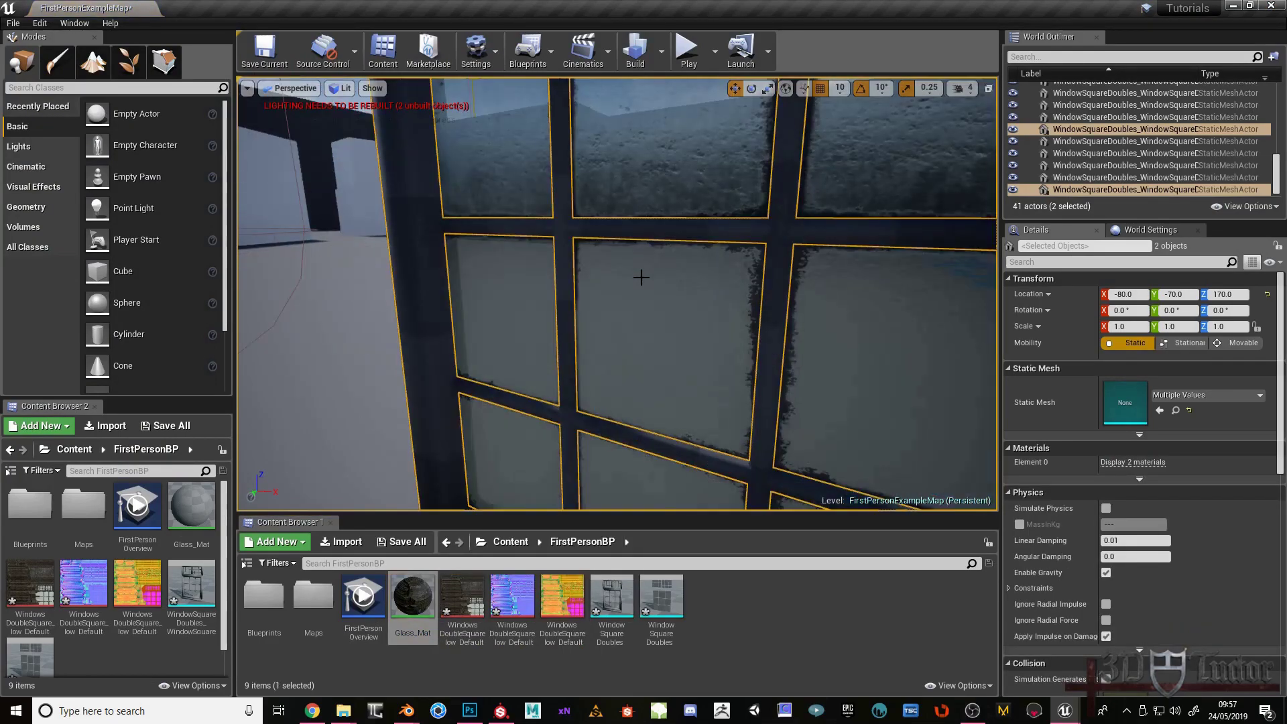
{"action": "scroll", "coordinate": [641, 279], "scroll_direction": "up", "scroll_amount": 4}
{"action": "right_click_drag", "start_coordinate": [602, 358], "coordinate": [602, 358]}
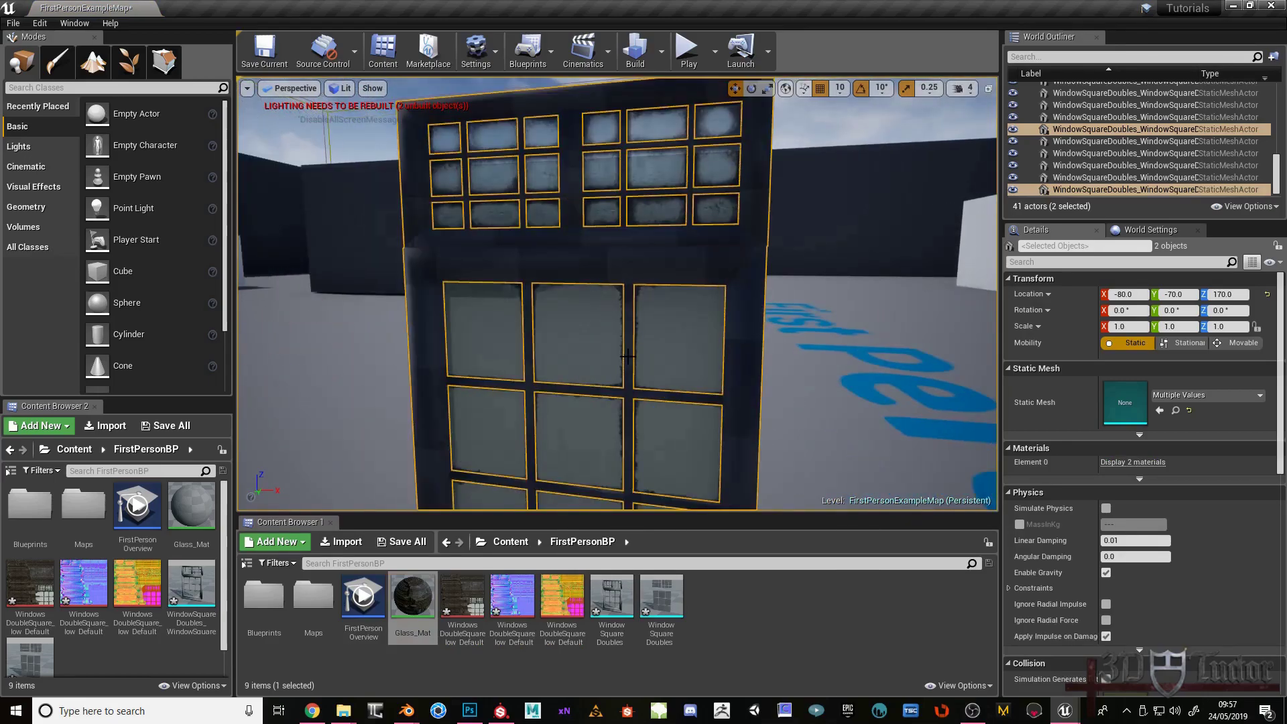